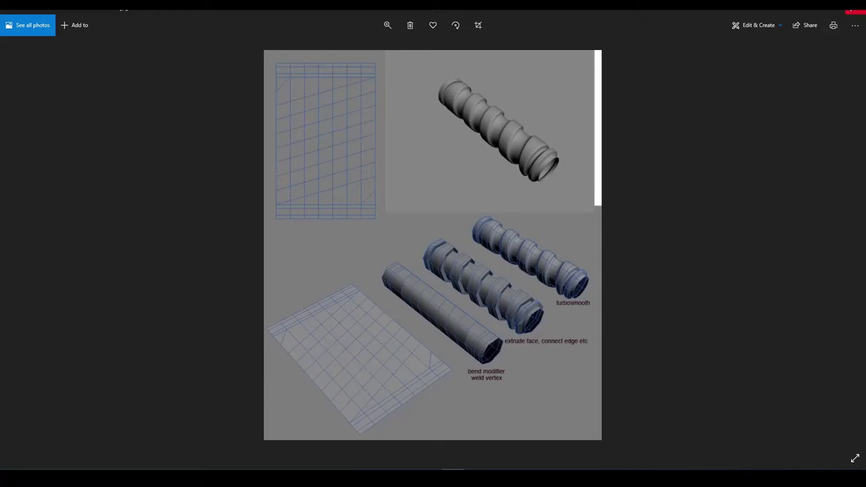
Close the Windows Photos reference image of the ribbed tube to return to Maya.
{"action": "left_click", "coordinate": [853, 5]}
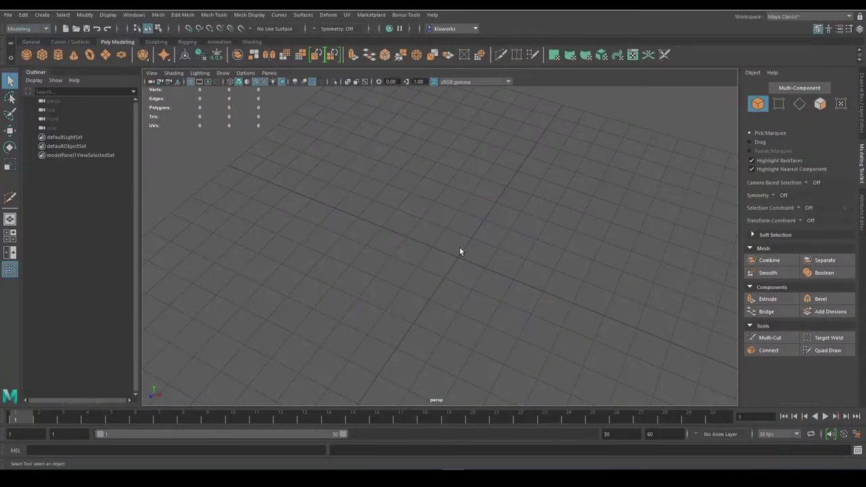
Create a polygon plane and set its width and height to 400.
{"action": "left_click_drag", "start_coordinate": [469, 247], "coordinate": [516, 243], "text": "alt"}
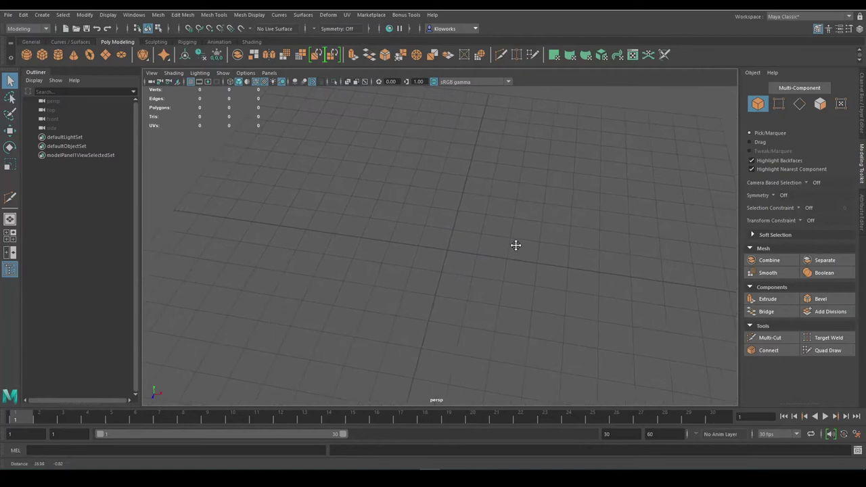
{"action": "left_click", "coordinate": [106, 56]}
{"action": "key", "text": "t"}
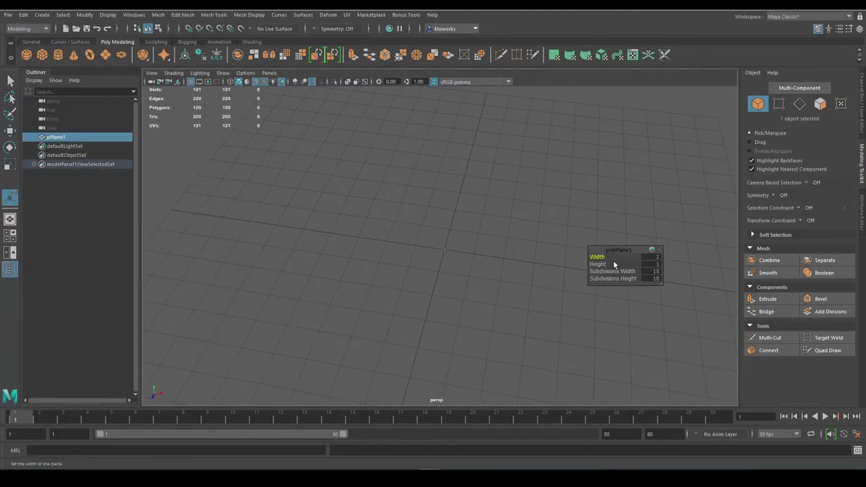
{"action": "left_click", "coordinate": [654, 257]}
{"action": "type", "text": "400"}
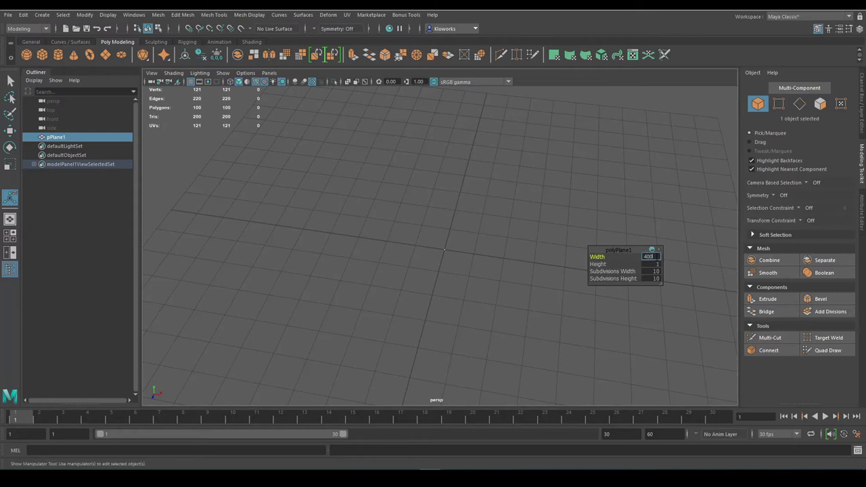
{"action": "key", "text": "Tab"}
{"action": "type", "text": "400"}
{"action": "key", "text": "Return"}
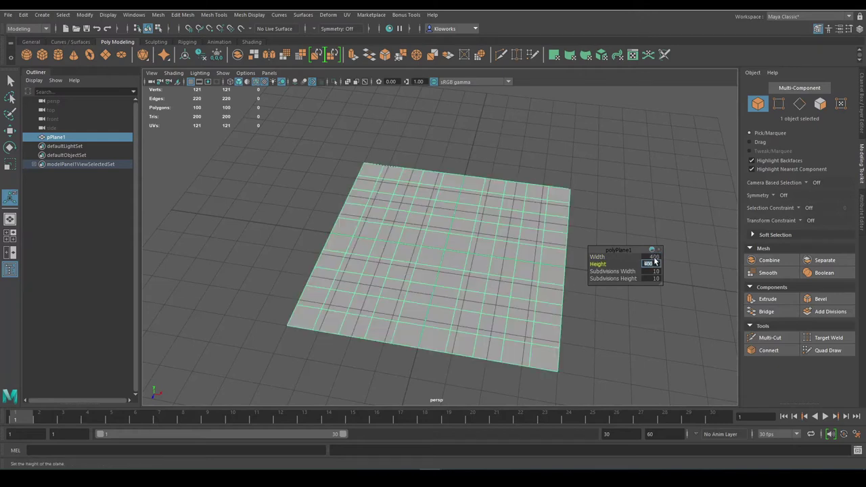
Set both plane subdivisions to 1 and maximize the top view.
{"action": "left_click", "coordinate": [654, 272]}
{"action": "type", "text": "1"}
{"action": "key", "text": "Return"}
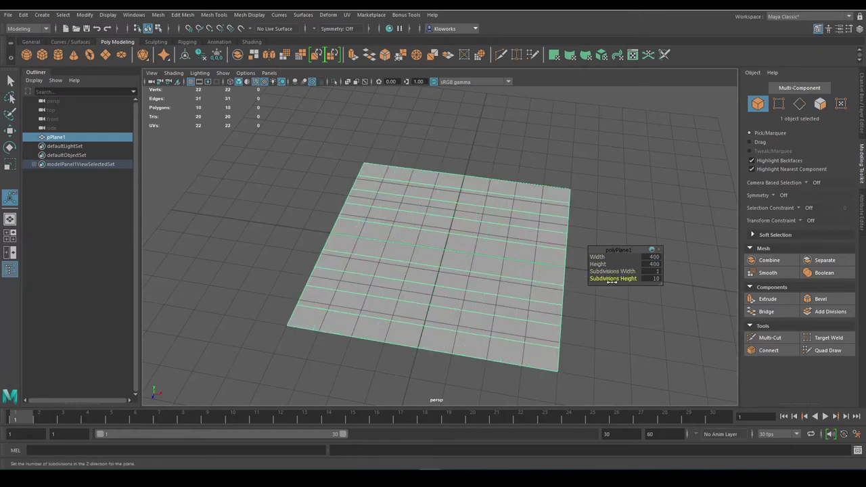
{"action": "left_click_drag", "start_coordinate": [623, 279], "coordinate": [625, 196]}
{"action": "key", "text": "q"}
{"action": "left_click", "coordinate": [543, 222]}
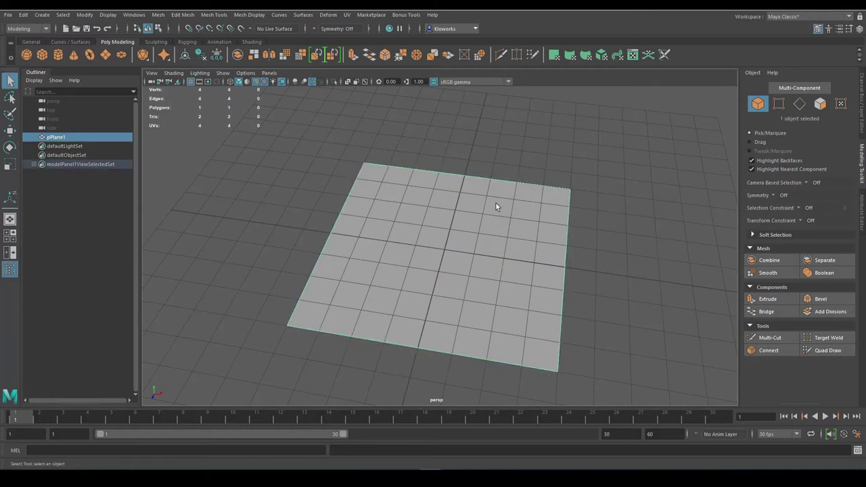
{"action": "key", "text": "space"}
{"action": "key", "text": "space"}
Turn on the grid, put the plane's pivot on its bottom-left corner and snap it to the origin.
{"action": "left_click", "coordinate": [194, 81]}
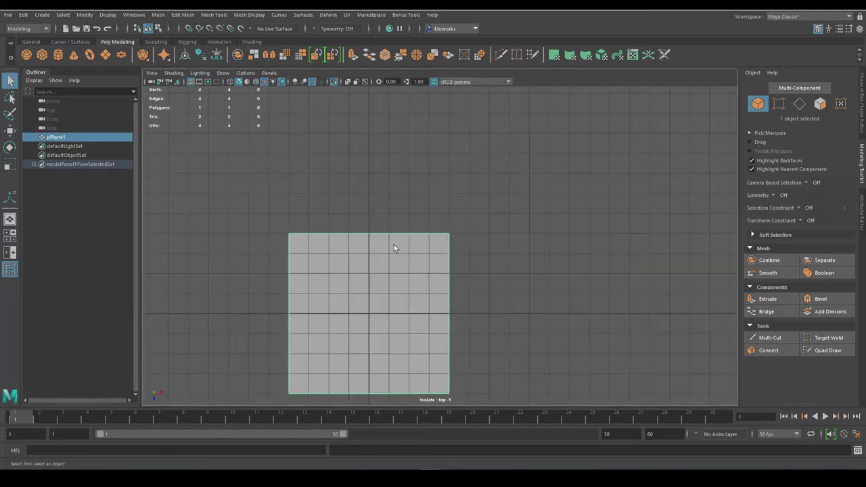
{"action": "middle_click_drag", "start_coordinate": [394, 245], "coordinate": [508, 203], "text": "alt"}
{"action": "key", "text": "w"}
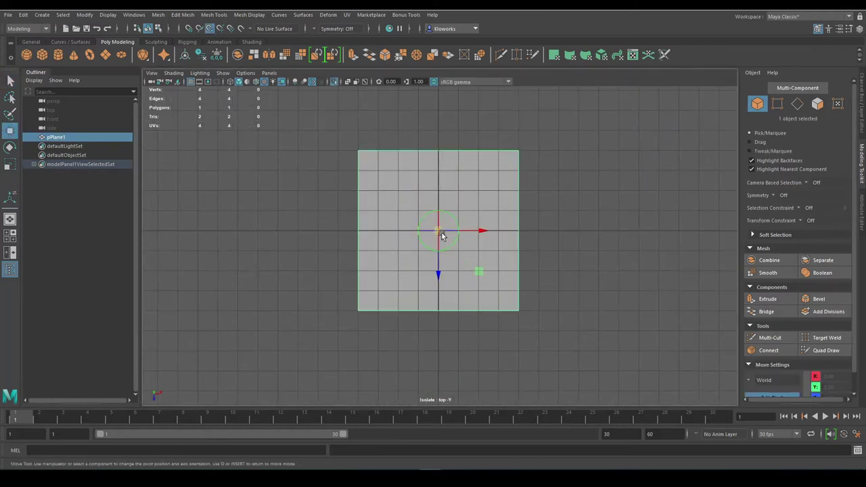
{"action": "key", "text": "d"}
{"action": "mouse_move", "coordinate": [443, 232]}
{"action": "left_mouse_down"}
{"action": "mouse_move", "coordinate": [358, 313]}
{"action": "mouse_move", "coordinate": [421, 226]}
{"action": "mouse_move", "coordinate": [437, 228]}
{"action": "left_mouse_up"}
{"action": "middle_click_drag", "start_coordinate": [524, 193], "coordinate": [454, 278], "text": "alt"}
Narrow the plane by pulling the right-edge vertices left and lowering the top edge.
{"action": "key", "text": "F9"}
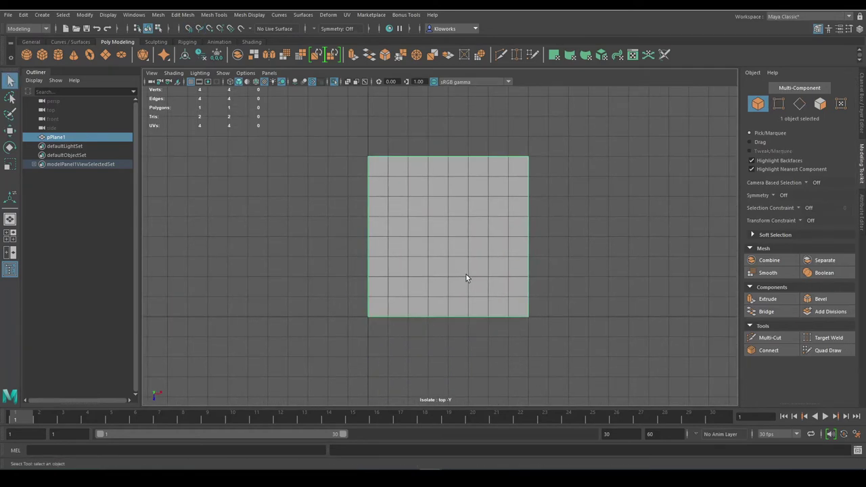
{"action": "left_click_drag", "start_coordinate": [499, 120], "coordinate": [560, 383]}
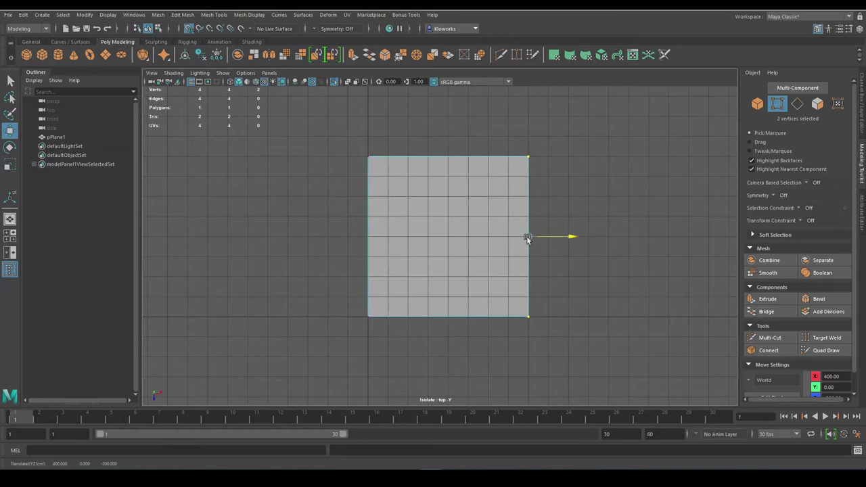
{"action": "left_click_drag", "start_coordinate": [547, 237], "coordinate": [500, 237]}
{"action": "left_click_drag", "start_coordinate": [306, 139], "coordinate": [574, 185]}
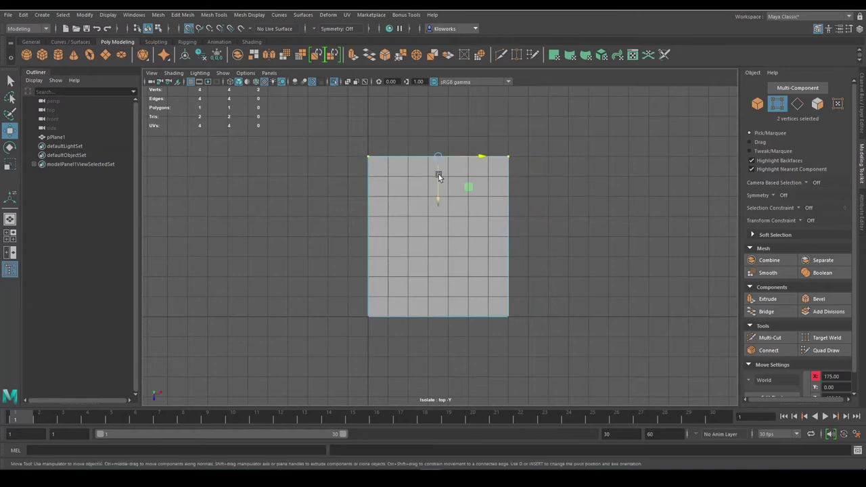
{"action": "left_click_drag", "start_coordinate": [438, 176], "coordinate": [438, 196]}
Snap the plane's bottom-left corner back to the grid origin.
{"action": "key", "text": "F8"}
{"action": "key", "text": "q"}
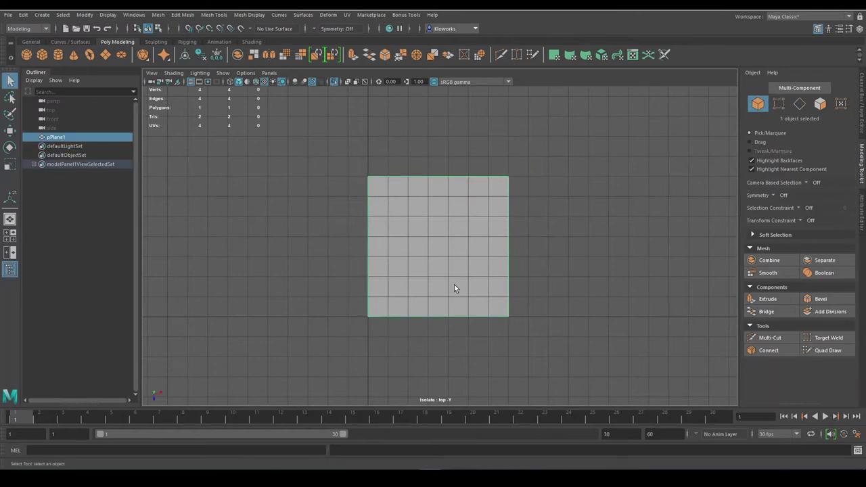
{"action": "right_click_drag", "start_coordinate": [444, 232], "coordinate": [416, 221]}
{"action": "key", "text": "w"}
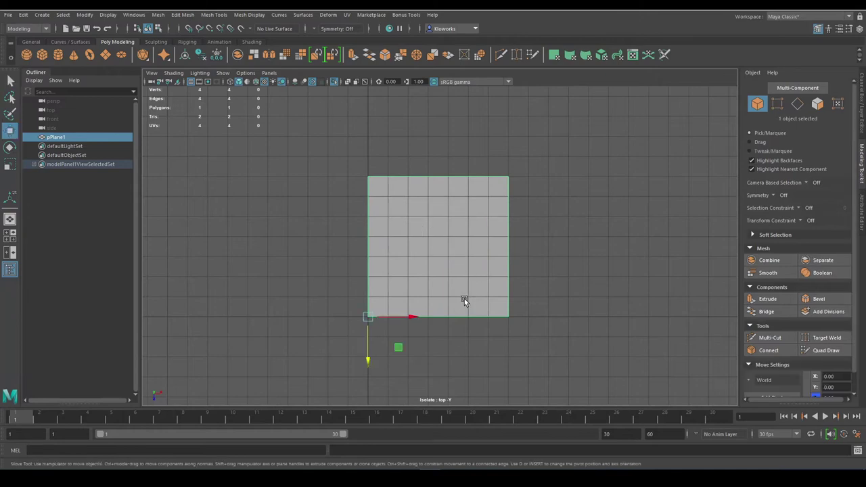
{"action": "middle_click_drag", "start_coordinate": [465, 300], "coordinate": [490, 278]}
Shear the plane into a parallelogram by raising its right edge from a bottom-right pivot.
{"action": "key", "text": "F9"}
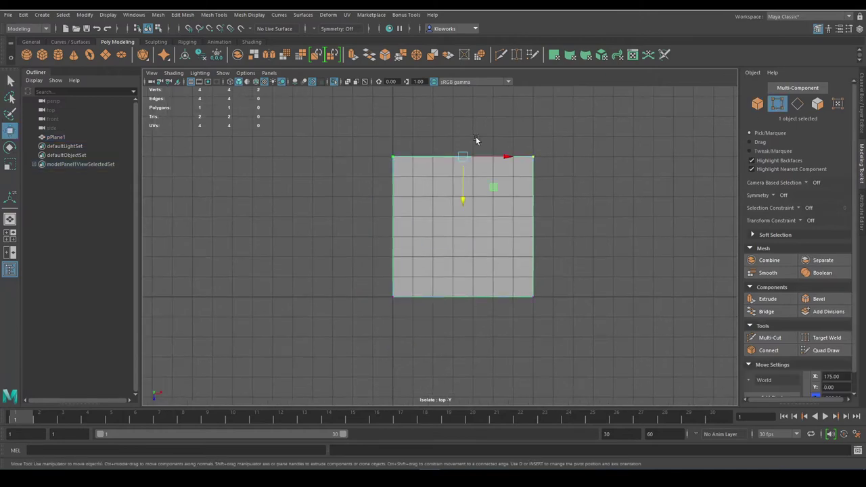
{"action": "left_click_drag", "start_coordinate": [476, 136], "coordinate": [605, 349]}
{"action": "key", "text": "d"}
{"action": "left_click_drag", "start_coordinate": [540, 274], "coordinate": [533, 298]}
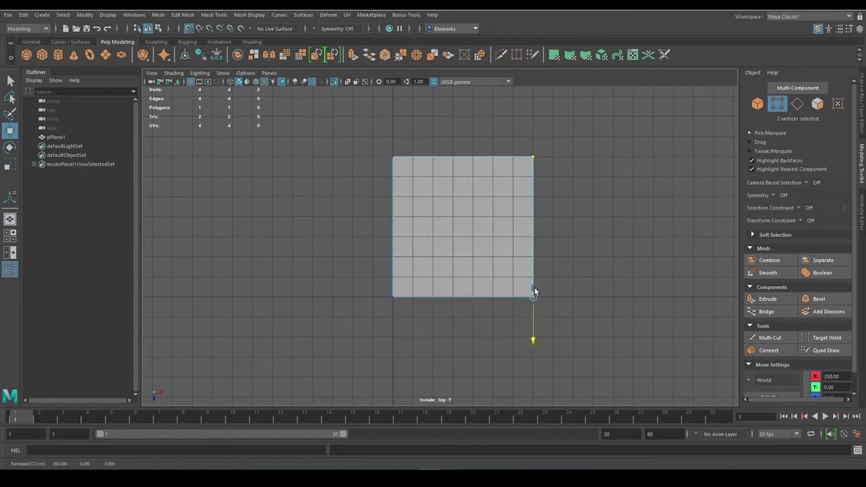
{"action": "middle_click_drag", "start_coordinate": [535, 292], "coordinate": [534, 266]}
{"action": "key", "text": "q"}
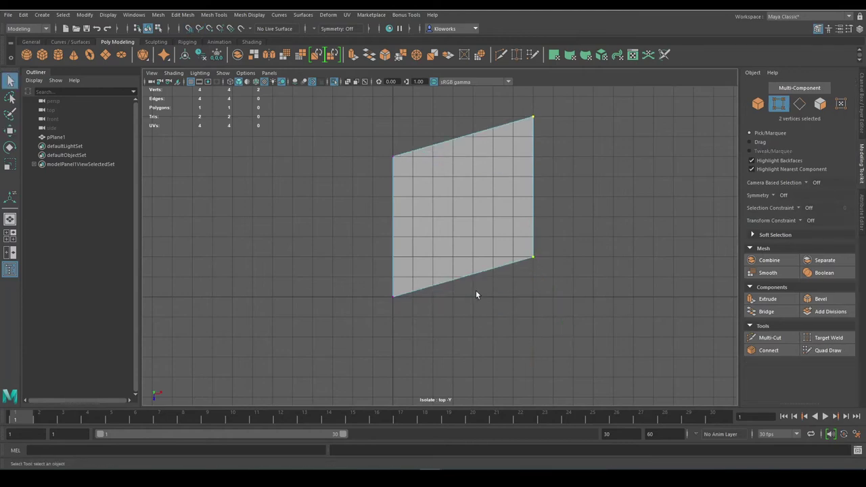
{"action": "right_click_drag", "start_coordinate": [476, 291], "coordinate": [483, 262]}
{"action": "left_click", "coordinate": [490, 122]}
Extrude the top and bottom edges and scale them apart to lengthen the plane.
{"action": "left_click", "coordinate": [490, 124]}
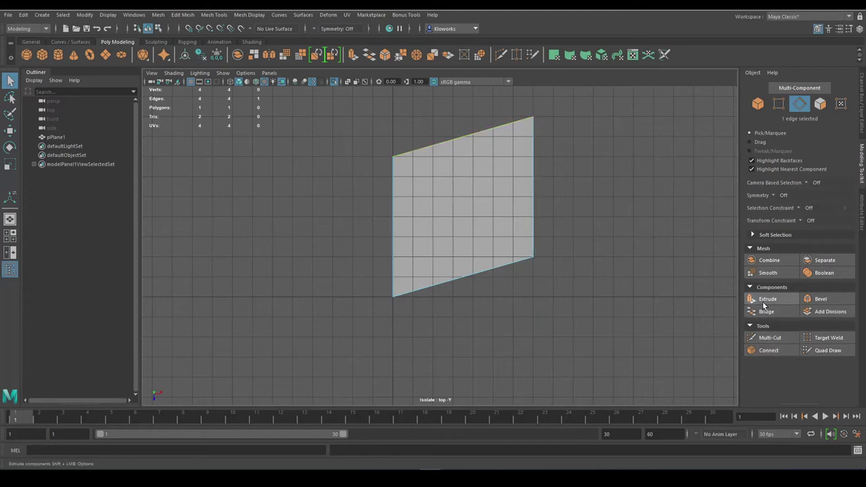
{"action": "left_click", "coordinate": [447, 281], "text": "shift"}
{"action": "left_click", "coordinate": [771, 299]}
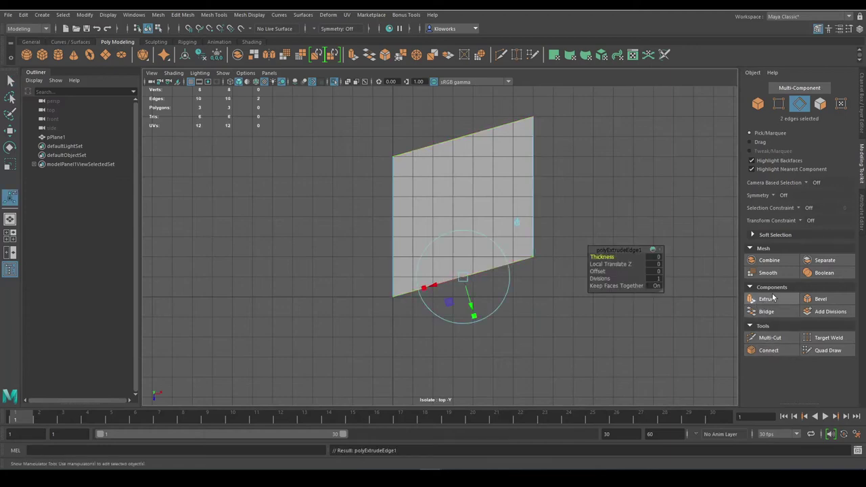
{"action": "key", "text": "r"}
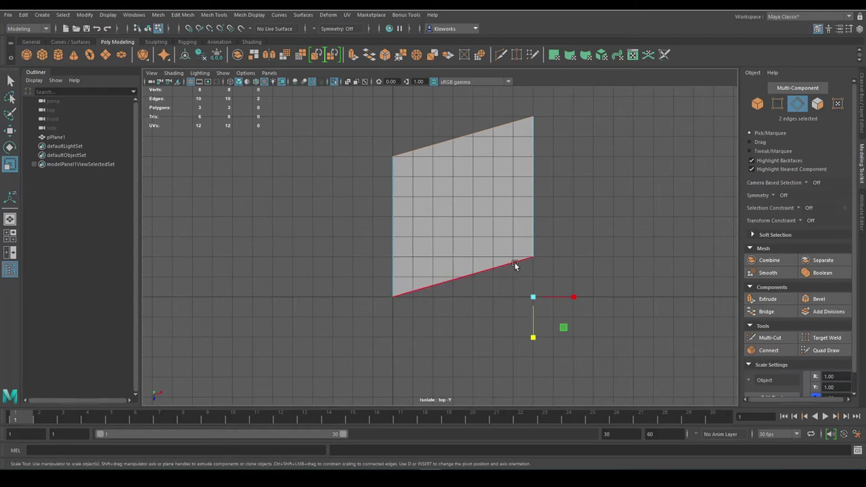
{"action": "left_click_drag", "start_coordinate": [464, 242], "coordinate": [461, 246]}
{"action": "key", "text": "q"}
{"action": "key", "text": "F9"}
Target Weld the bottom-left and top-right corner vertices onto their neighbours.
{"action": "right_click", "coordinate": [587, 149], "text": "shift"}
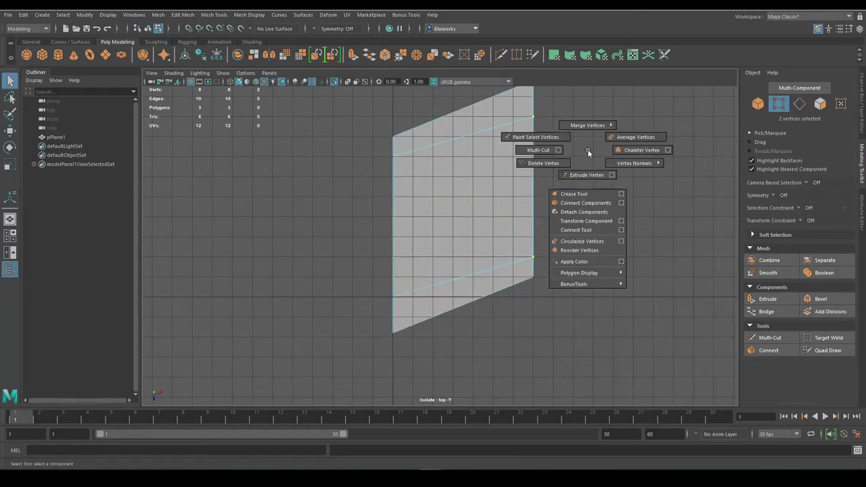
{"action": "left_click", "coordinate": [588, 92]}
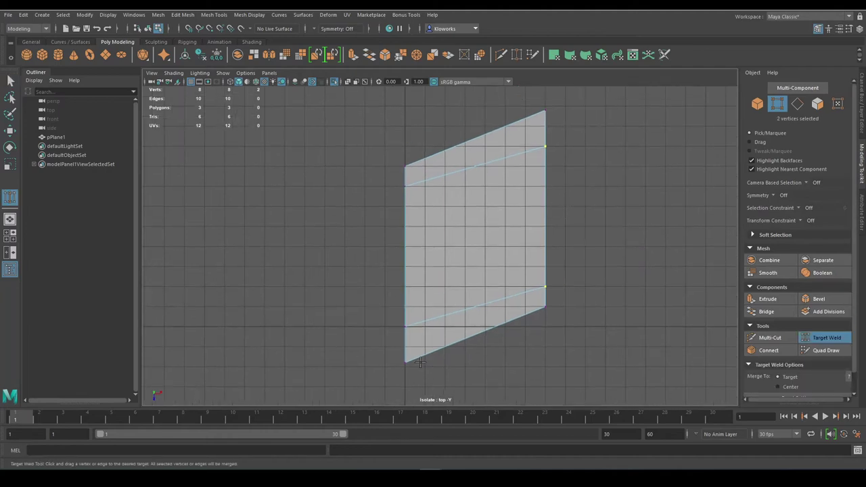
{"action": "scroll", "coordinate": [398, 386], "scroll_direction": "up", "scroll_amount": 2}
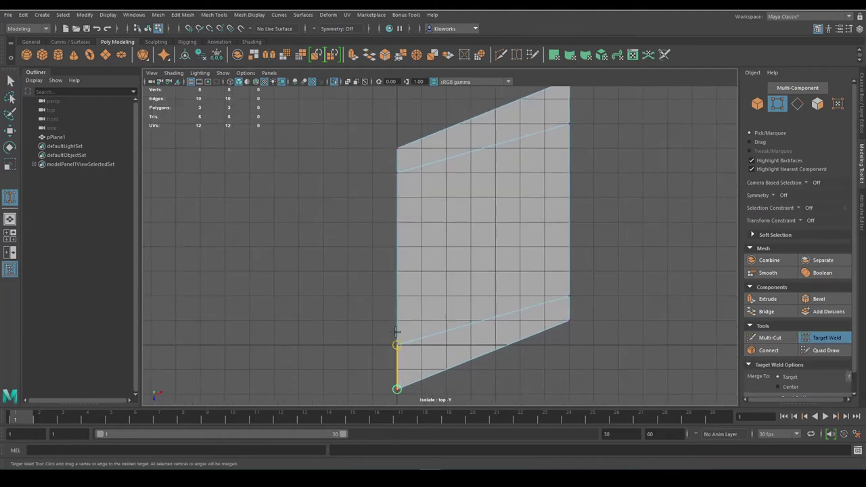
{"action": "left_click_drag", "start_coordinate": [396, 332], "coordinate": [398, 344]}
{"action": "key", "text": "ctrl+z"}
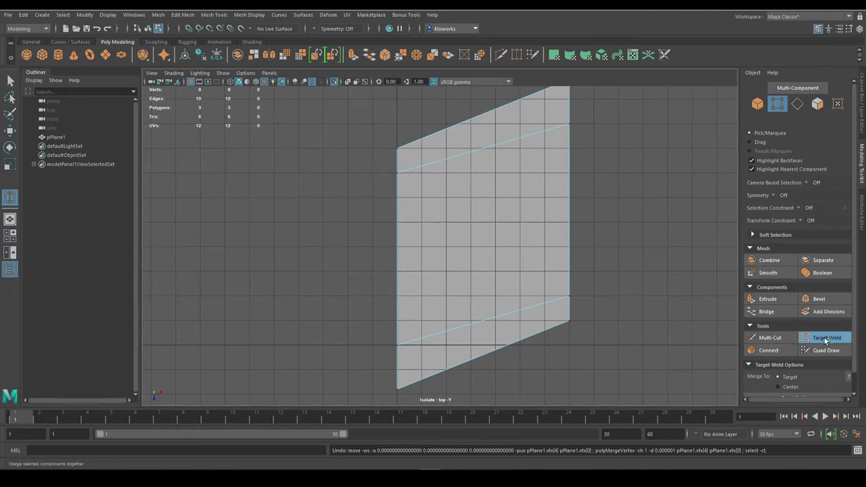
{"action": "left_click", "coordinate": [826, 339]}
{"action": "left_click", "coordinate": [826, 339]}
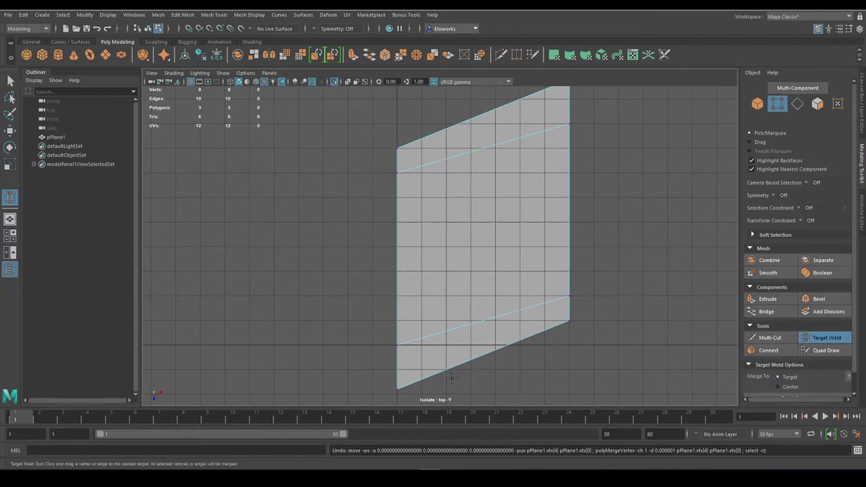
{"action": "left_click_drag", "start_coordinate": [396, 389], "coordinate": [397, 344]}
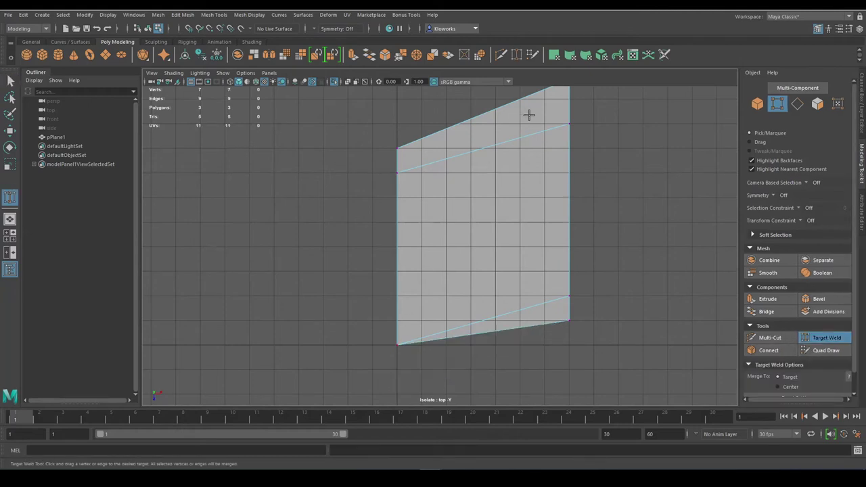
{"action": "middle_click_drag", "start_coordinate": [528, 115], "coordinate": [510, 147], "text": "alt"}
{"action": "left_click_drag", "start_coordinate": [551, 116], "coordinate": [550, 155]}
Raise the top-left vertex and drop the bottom-right vertex to the bottom edge.
{"action": "key", "text": "q"}
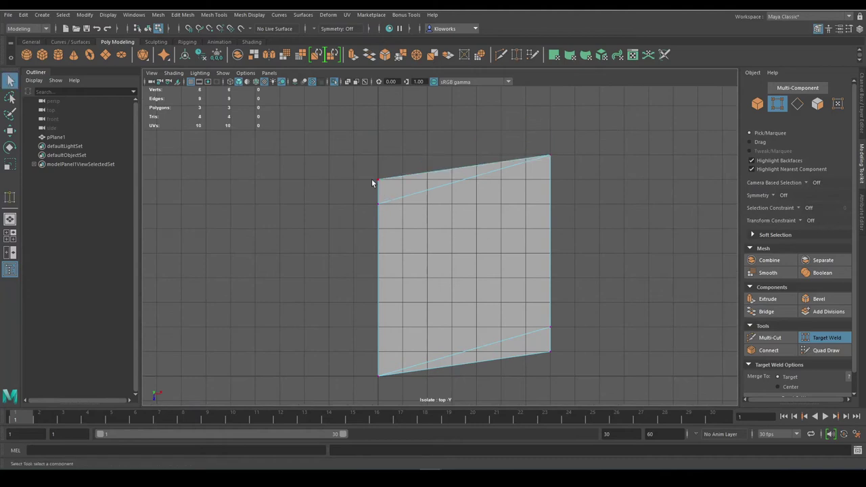
{"action": "left_click", "coordinate": [373, 180]}
{"action": "key", "text": "w"}
{"action": "left_click_drag", "start_coordinate": [379, 184], "coordinate": [378, 160]}
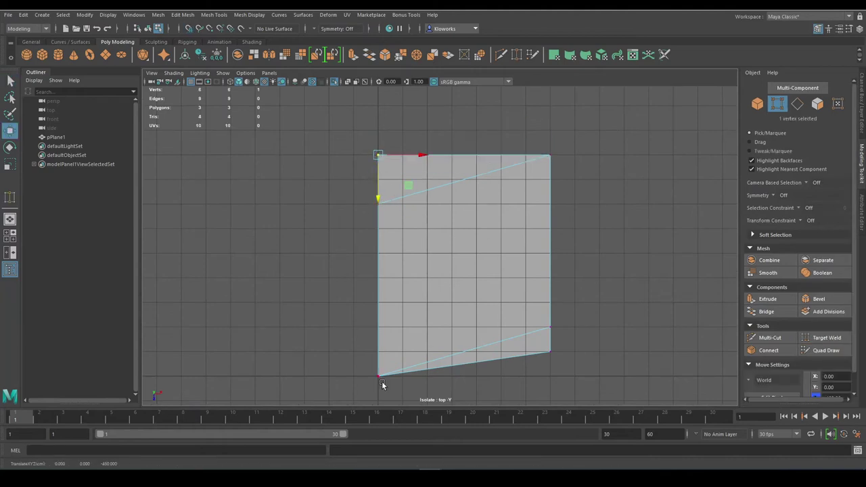
{"action": "left_click", "coordinate": [549, 349]}
{"action": "left_click_drag", "start_coordinate": [549, 350], "coordinate": [547, 376]}
{"action": "middle_click_drag", "start_coordinate": [547, 376], "coordinate": [549, 355], "text": "alt"}
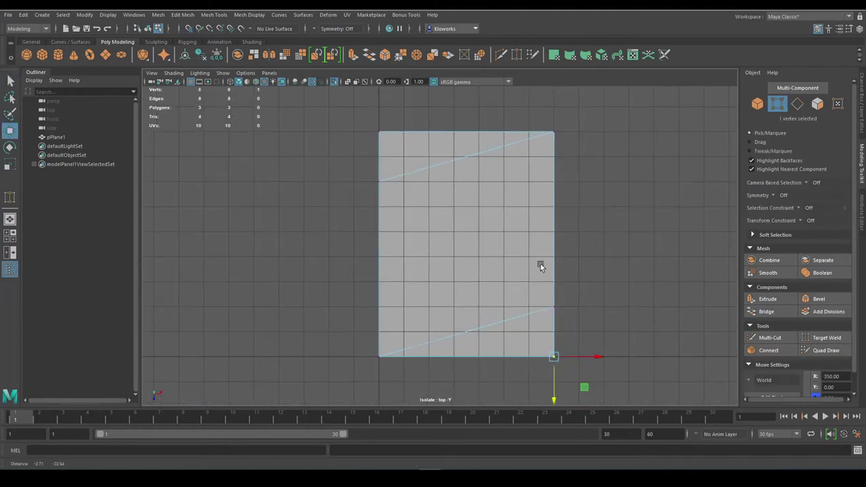
Extrude the bottom and top edges outward to add a strip at each end.
{"action": "middle_click_drag", "start_coordinate": [541, 264], "coordinate": [545, 235], "text": "alt"}
{"action": "key", "text": "q"}
{"action": "key", "text": "F10"}
{"action": "left_click", "coordinate": [502, 327]}
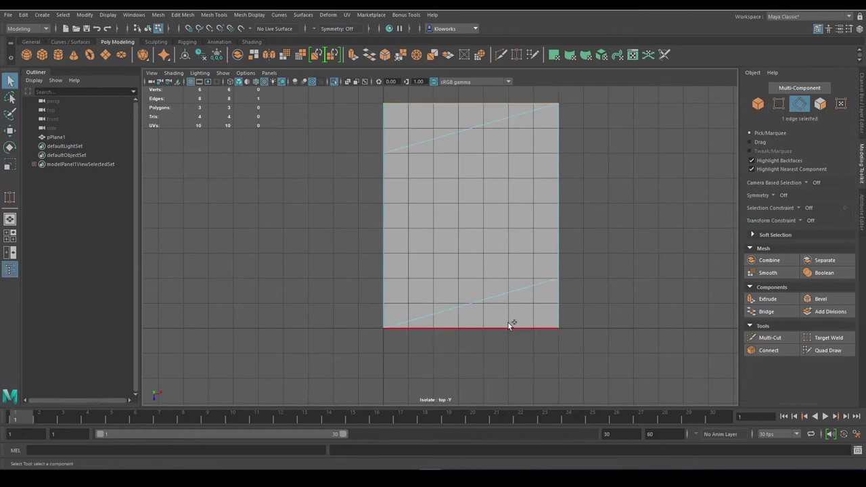
{"action": "left_click", "coordinate": [758, 299]}
{"action": "scroll", "coordinate": [534, 309], "scroll_direction": "down", "scroll_amount": 2}
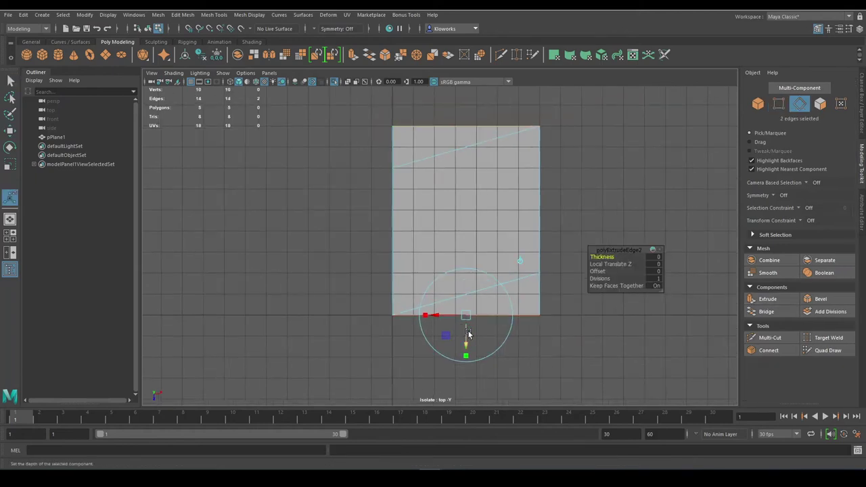
{"action": "left_click_drag", "start_coordinate": [469, 334], "coordinate": [466, 359]}
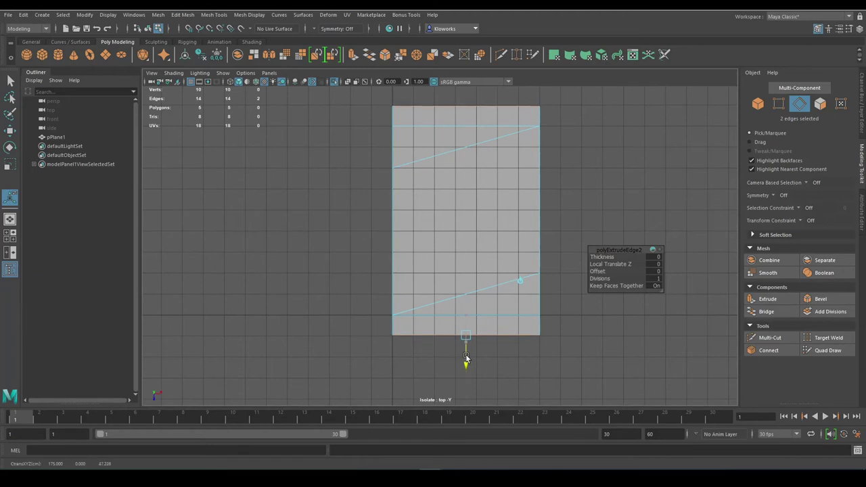
{"action": "key", "text": "q"}
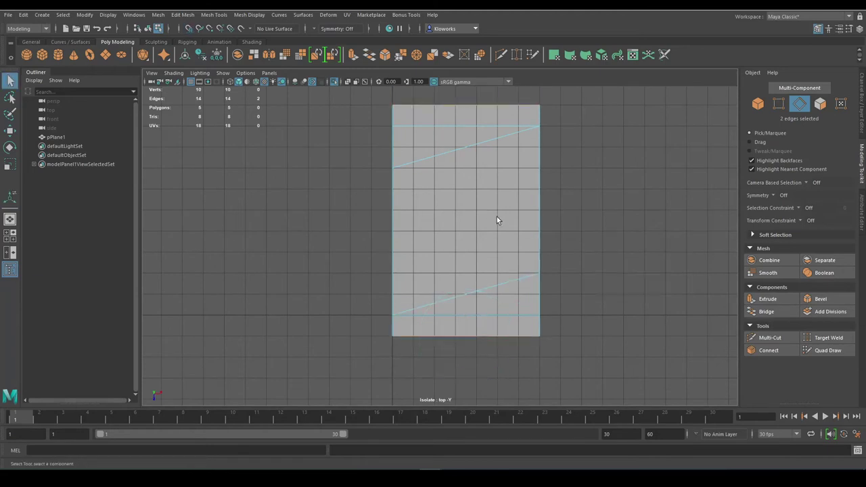
{"action": "key", "text": "F8"}
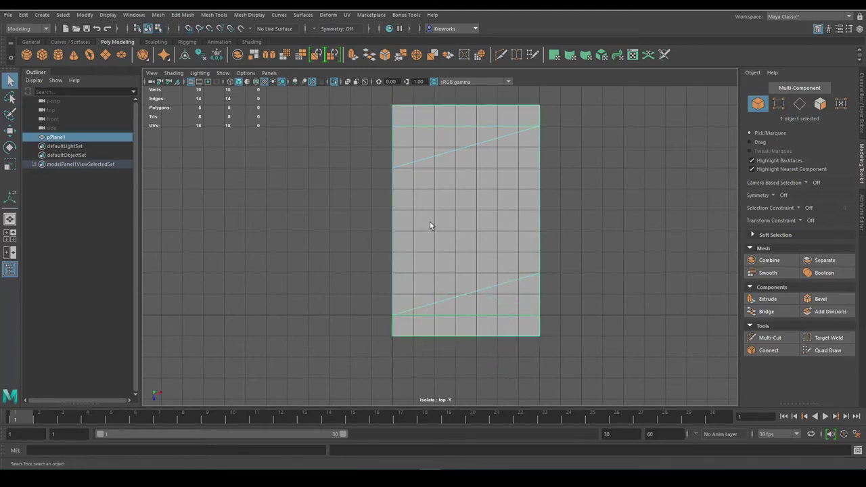
{"action": "left_click", "coordinate": [382, 203]}
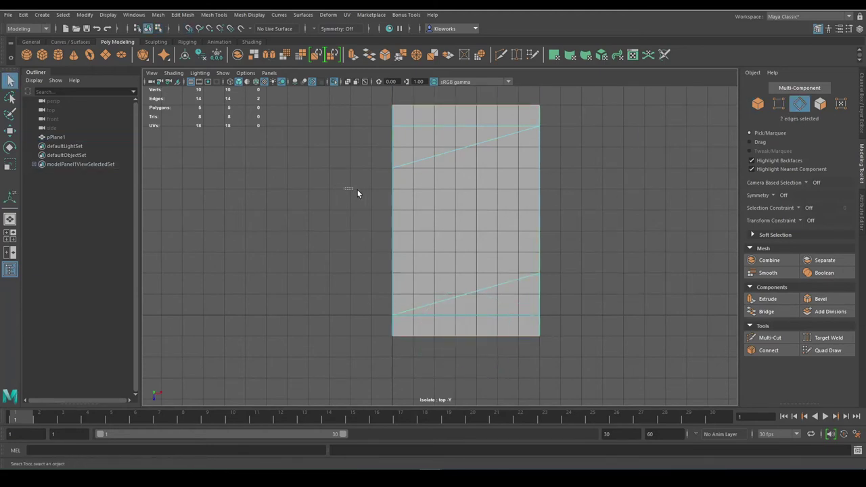
Connect the two diagonals with 6 segments and join the row edges with vertical edges.
{"action": "left_click", "coordinate": [784, 353]}
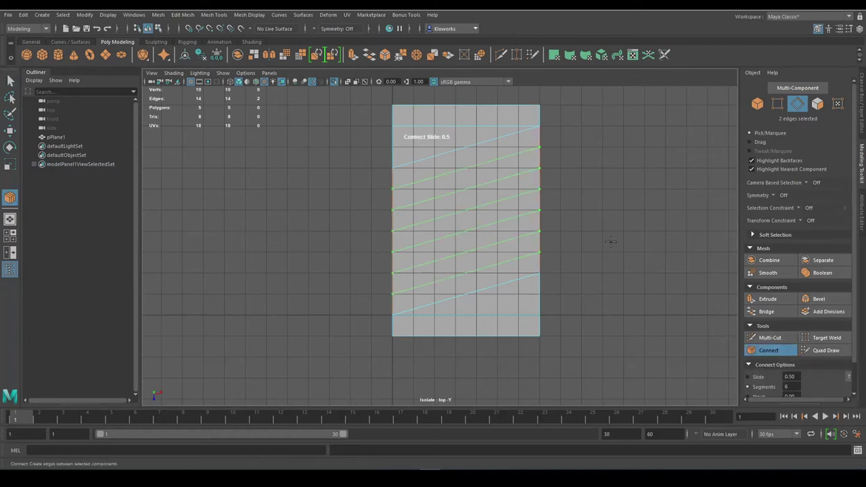
{"action": "scroll", "coordinate": [765, 357], "scroll_direction": "down", "scroll_amount": 2}
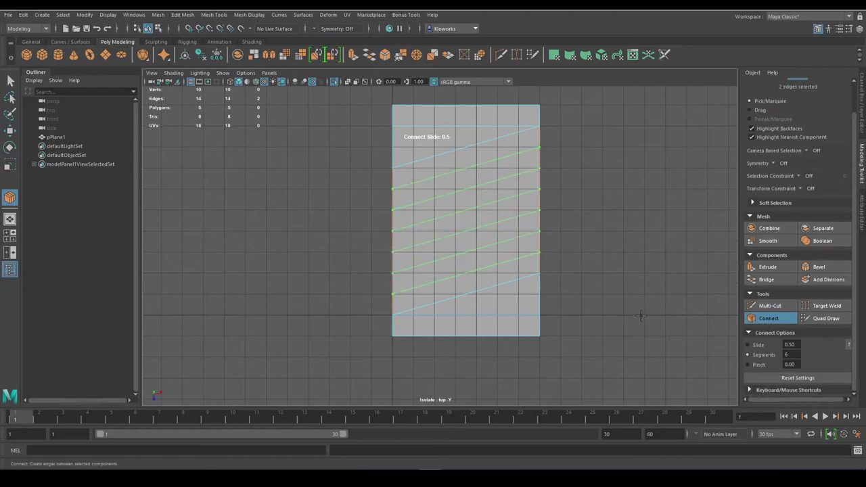
{"action": "key", "text": "q"}
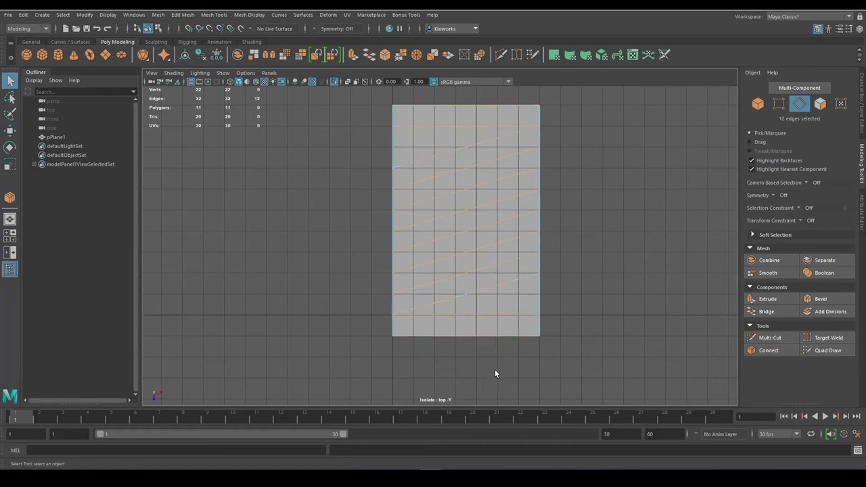
{"action": "left_click", "coordinate": [770, 351]}
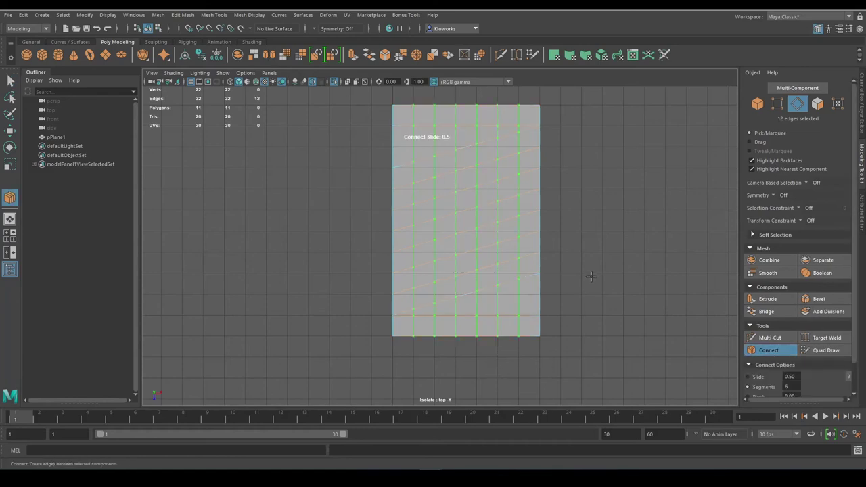
{"action": "key", "text": "Return"}
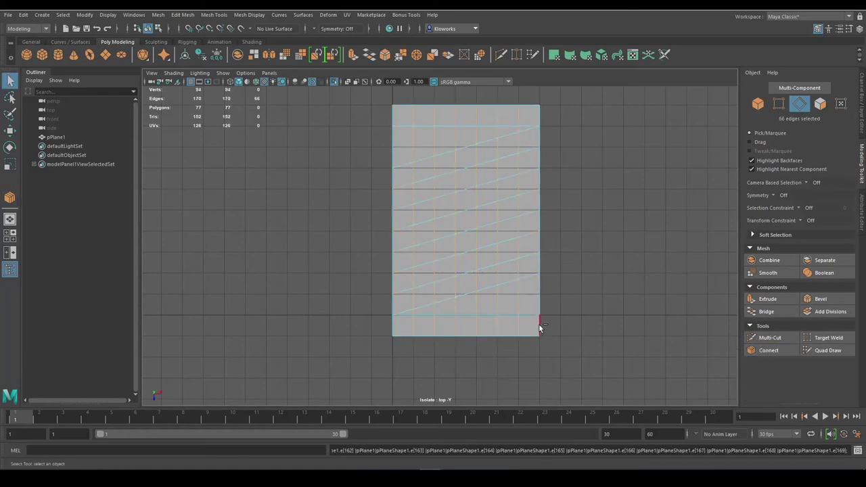
Multi-Cut a horizontal loop near the bottom and a diagonal slice across the middle.
{"action": "key", "text": "ctrl+shift+x"}
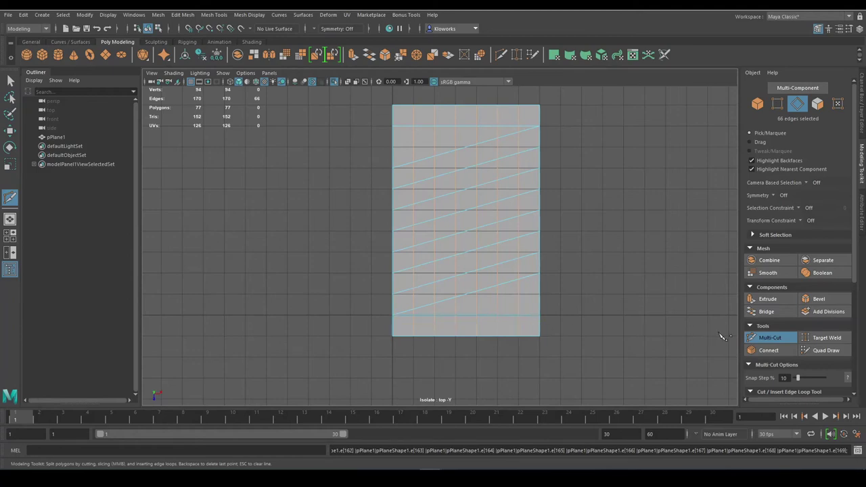
{"action": "left_click", "coordinate": [762, 338]}
{"action": "left_click", "coordinate": [761, 338]}
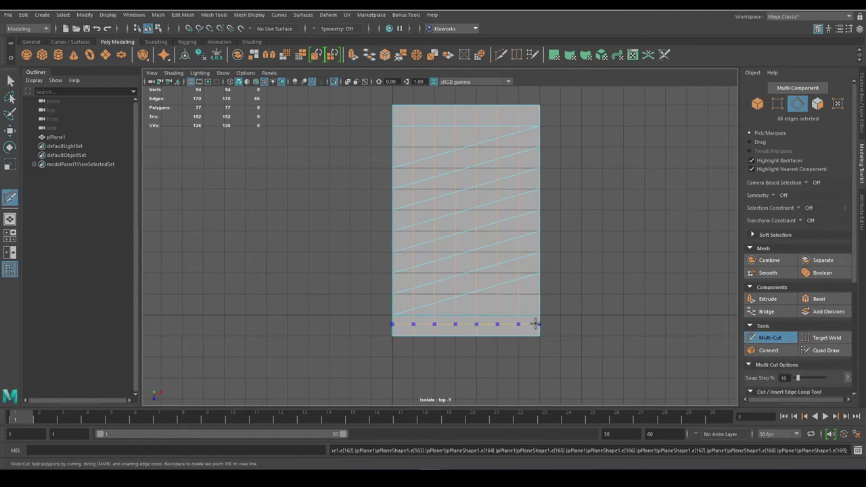
{"action": "left_click_drag", "start_coordinate": [534, 324], "coordinate": [518, 328]}
{"action": "left_click_drag", "start_coordinate": [393, 236], "coordinate": [491, 188]}
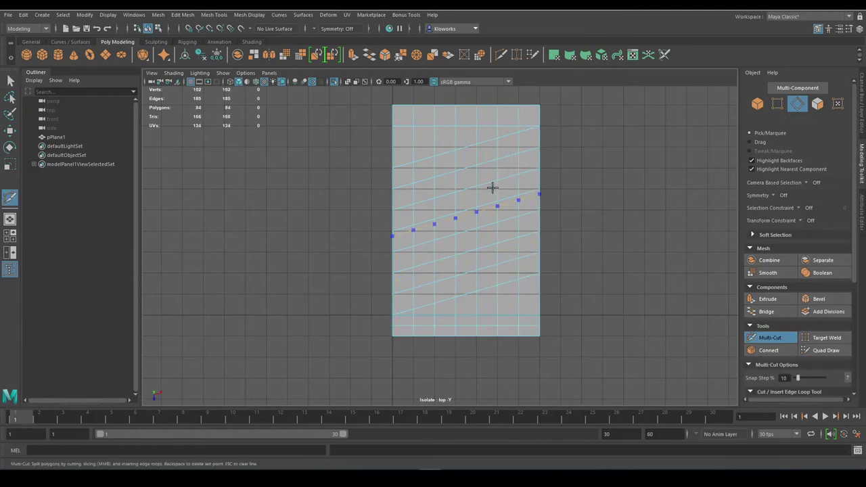
{"action": "left_click_drag", "start_coordinate": [492, 125], "coordinate": [499, 122]}
{"action": "key", "text": "Return"}
Bevel the 14 horizontal edges near both ends into closely paired support loops.
{"action": "key", "text": "q"}
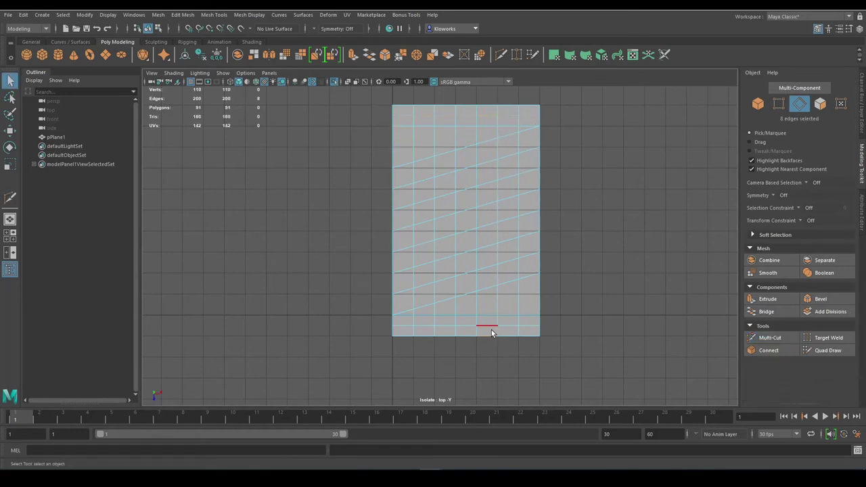
{"action": "left_click", "coordinate": [489, 327], "text": "shift"}
{"action": "scroll", "coordinate": [609, 291], "scroll_direction": "up", "scroll_amount": 2}
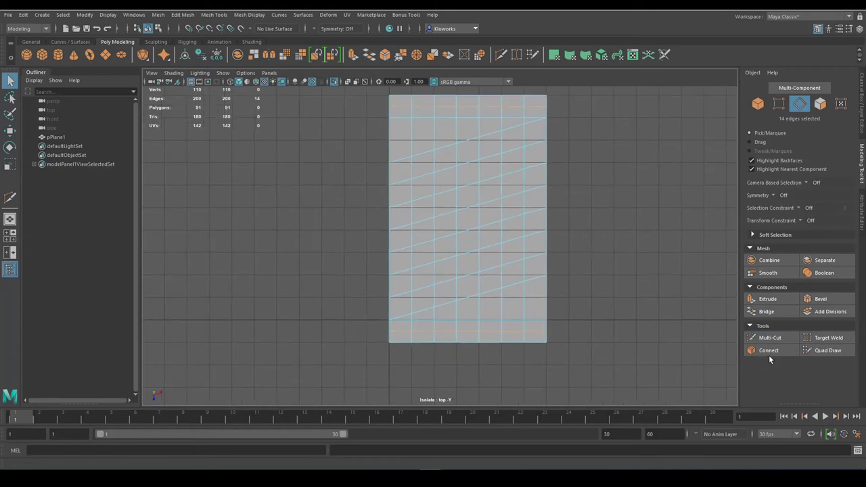
{"action": "left_click", "coordinate": [821, 300]}
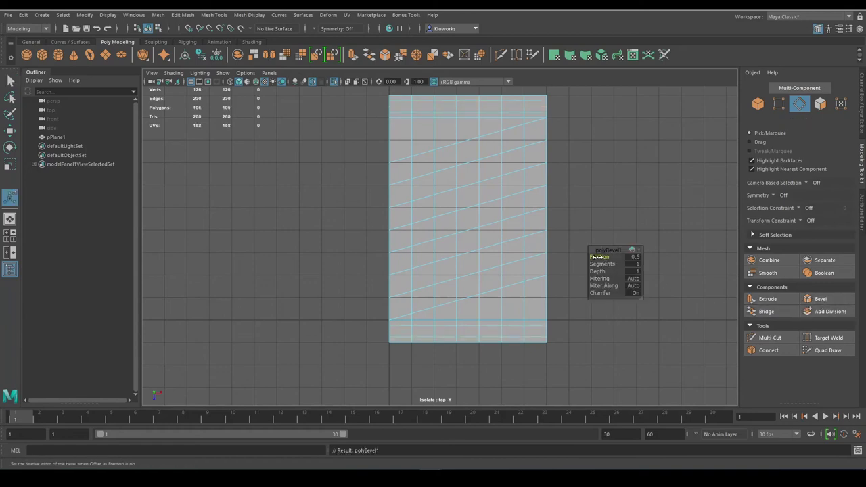
{"action": "key", "text": "q"}
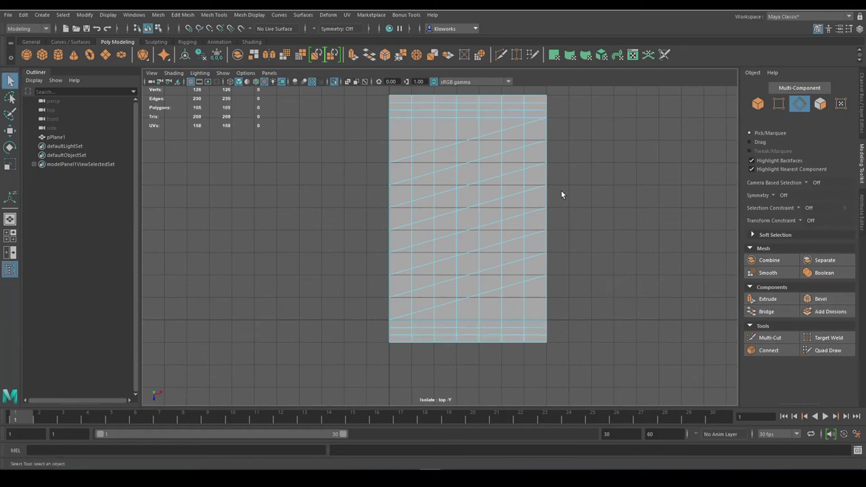
{"action": "left_click", "coordinate": [772, 337]}
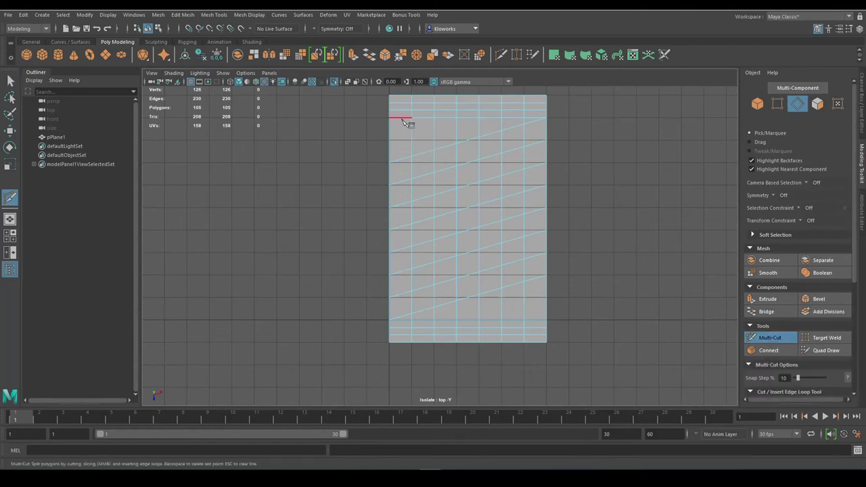
Cut new edges at the top-left and bottom-right corners and slide the new vertices into place.
{"action": "left_click", "coordinate": [374, 149]}
{"action": "key", "text": "q"}
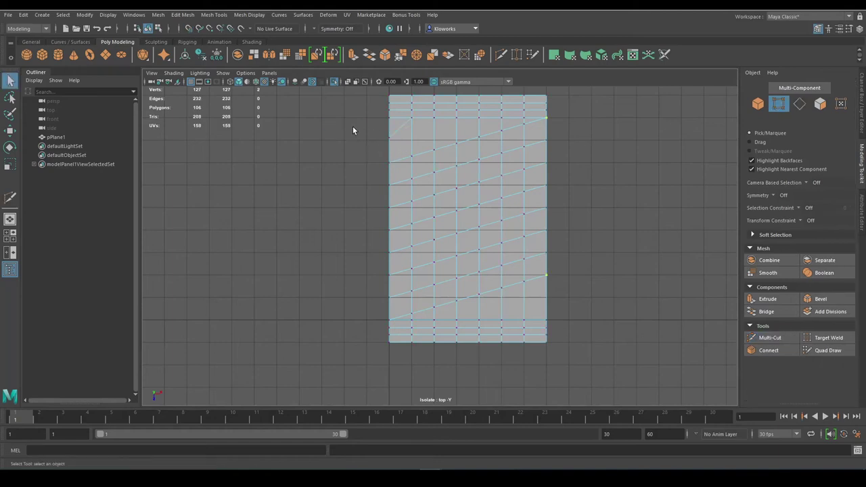
{"action": "key", "text": "w"}
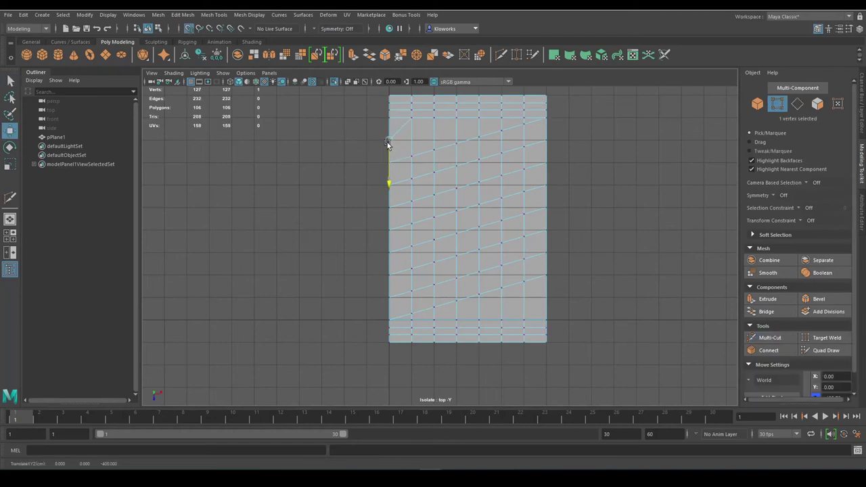
{"action": "right_click_drag", "start_coordinate": [564, 343], "coordinate": [547, 318], "text": "shift"}
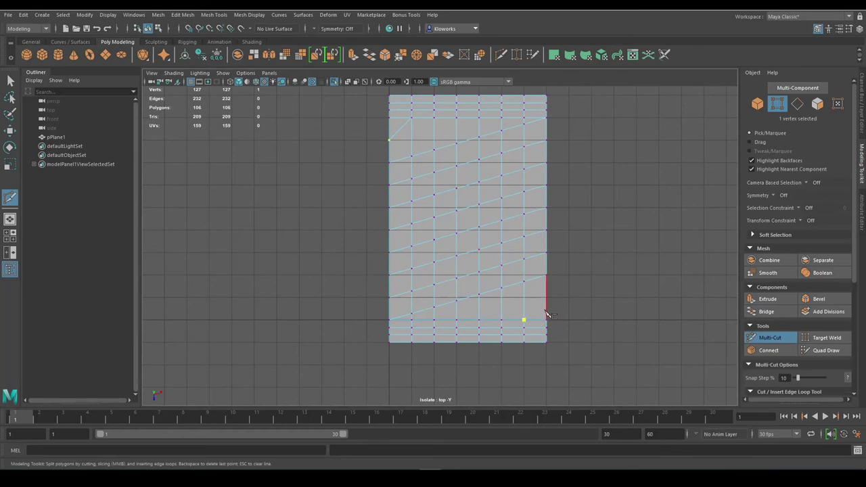
{"action": "left_click", "coordinate": [547, 304]}
{"action": "key", "text": "w"}
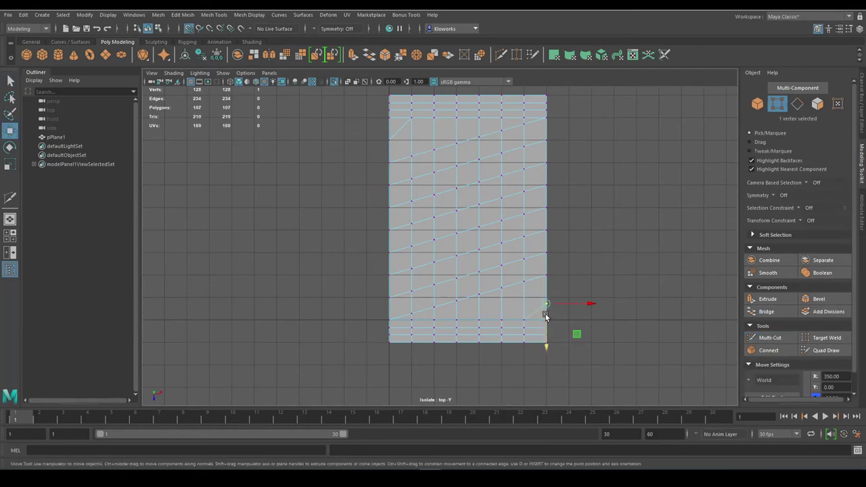
{"action": "key", "text": "q"}
{"action": "right_click_drag", "start_coordinate": [563, 277], "coordinate": [646, 180]}
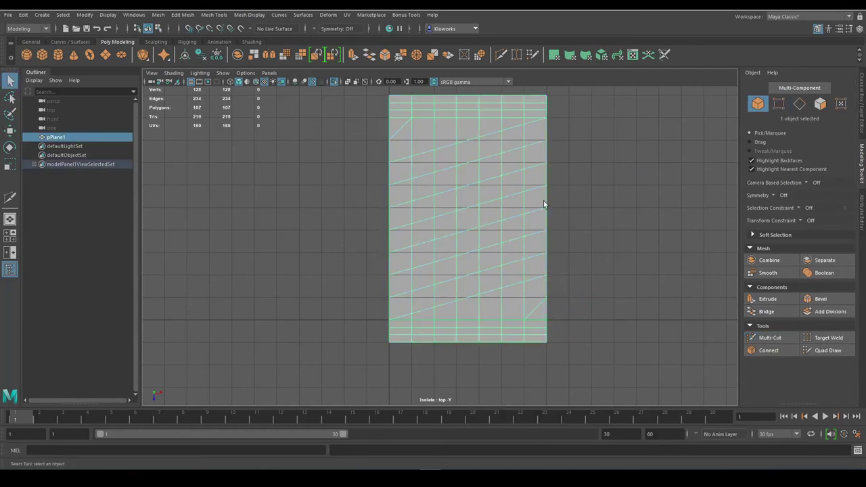
{"action": "right_click_drag", "start_coordinate": [492, 162], "coordinate": [457, 147]}
Maximize the perspective view and orbit until the plane lies flat.
{"action": "key", "text": "space"}
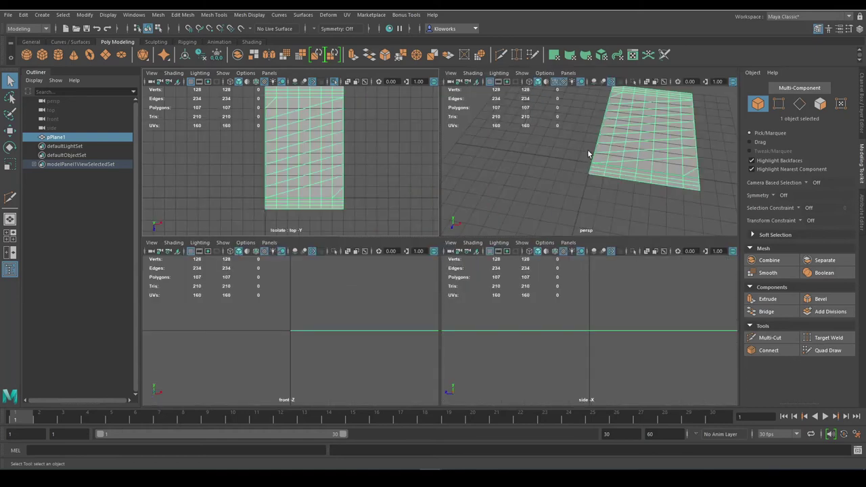
{"action": "key", "text": "space"}
{"action": "left_click_drag", "start_coordinate": [559, 226], "coordinate": [264, 112], "text": "alt"}
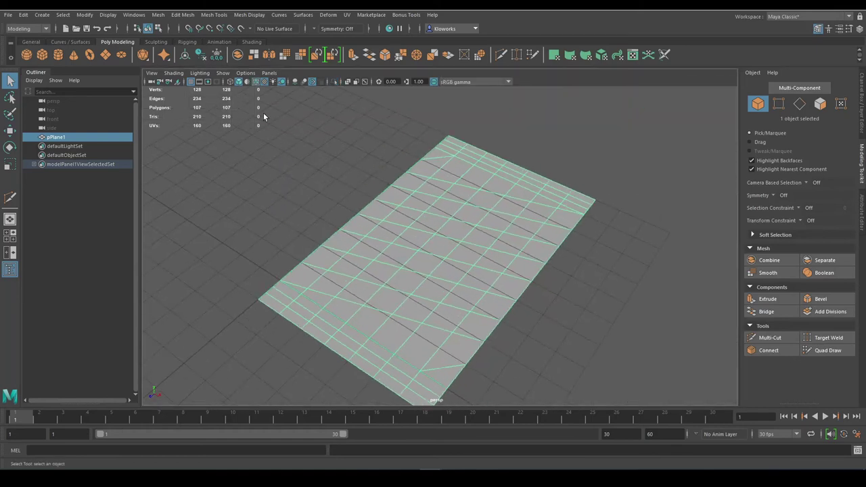
{"action": "mouse_move", "coordinate": [385, 251]}
{"action": "left_mouse_down", "text": "alt"}
{"action": "mouse_move", "coordinate": [499, 244]}
{"action": "mouse_move", "coordinate": [468, 246]}
{"action": "mouse_move", "coordinate": [494, 300]}
{"action": "mouse_move", "coordinate": [493, 264]}
{"action": "left_mouse_up", "text": "alt"}
{"action": "middle_click_drag", "start_coordinate": [493, 265], "coordinate": [476, 265], "text": "alt"}
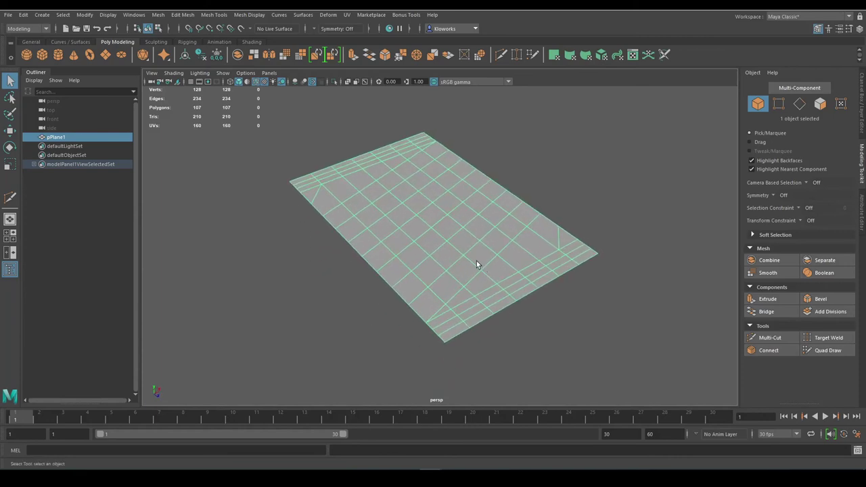
{"action": "left_click_drag", "start_coordinate": [549, 255], "coordinate": [514, 257], "text": "alt"}
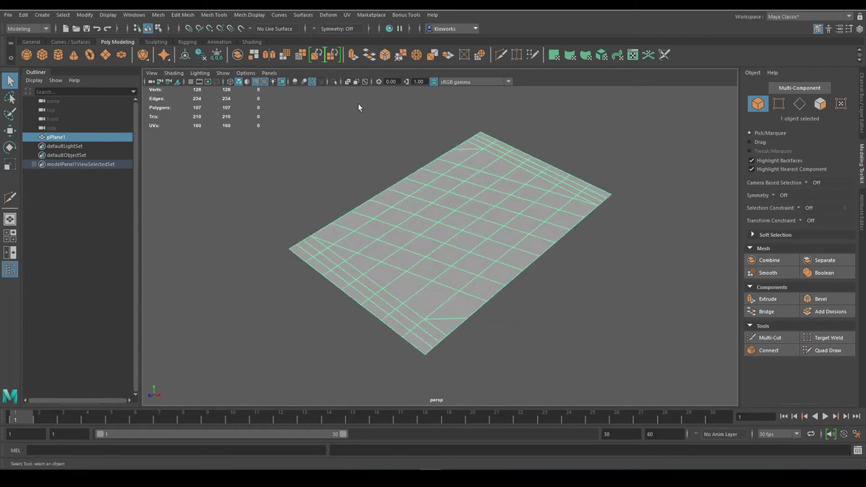
Add a Nonlinear Bend deformer, rotate its handle lengthwise and raise the curvature to roll a tube.
{"action": "left_click", "coordinate": [328, 14]}
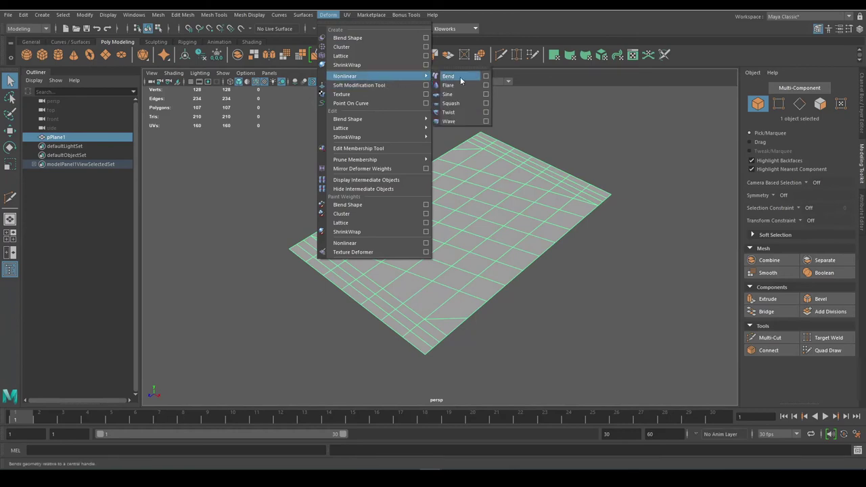
{"action": "left_click", "coordinate": [457, 76]}
{"action": "key", "text": "e"}
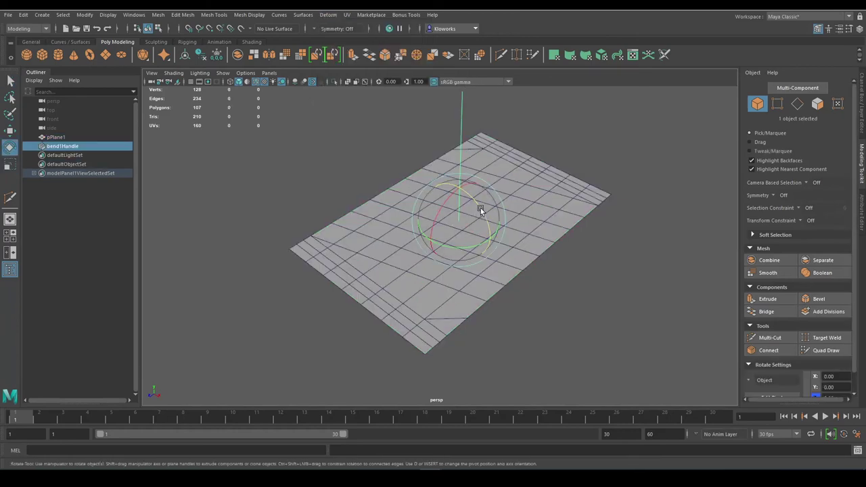
{"action": "mouse_move", "coordinate": [476, 203]}
{"action": "left_mouse_down", "text": "alt"}
{"action": "mouse_move", "coordinate": [502, 251]}
{"action": "mouse_move", "coordinate": [467, 217]}
{"action": "mouse_move", "coordinate": [451, 232]}
{"action": "mouse_move", "coordinate": [434, 357]}
{"action": "mouse_move", "coordinate": [394, 290]}
{"action": "mouse_move", "coordinate": [433, 298]}
{"action": "mouse_move", "coordinate": [454, 352]}
{"action": "mouse_move", "coordinate": [456, 390]}
{"action": "mouse_move", "coordinate": [463, 387]}
{"action": "left_mouse_up", "text": "alt"}
{"action": "key", "text": "t"}
Delete the tube's history to remove the bend handle and merge all its overlapping vertices.
{"action": "key", "text": "q"}
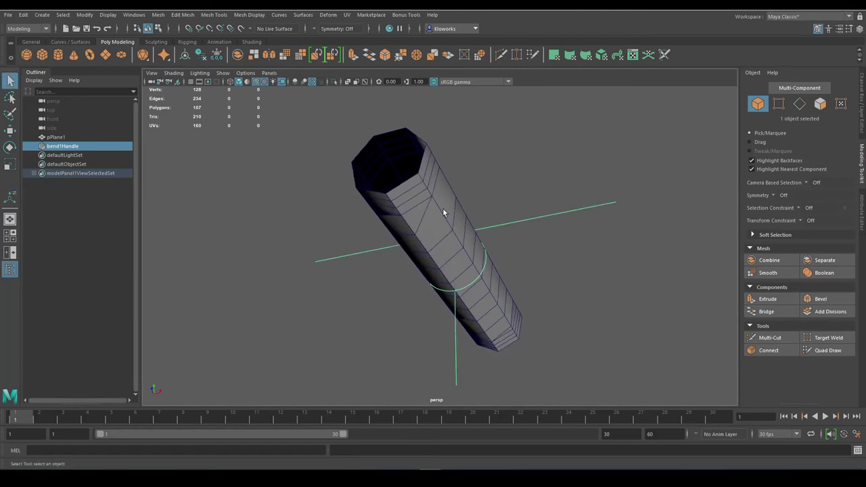
{"action": "left_click", "coordinate": [442, 208]}
{"action": "right_click", "coordinate": [411, 184]}
{"action": "right_click_drag", "start_coordinate": [411, 183], "coordinate": [338, 156]}
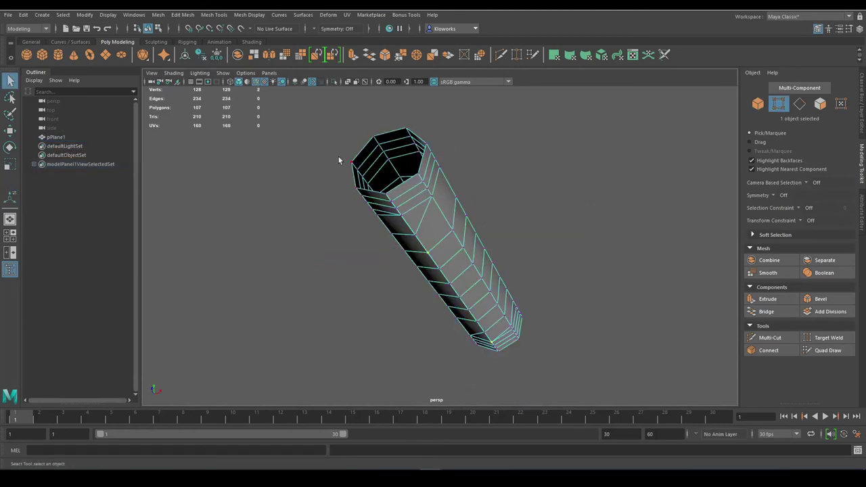
{"action": "mouse_move", "coordinate": [314, 114]}
{"action": "left_mouse_down"}
{"action": "mouse_move", "coordinate": [640, 385]}
{"action": "mouse_move", "coordinate": [646, 403]}
{"action": "left_mouse_up"}
{"action": "scroll", "coordinate": [404, 194], "scroll_direction": "up", "scroll_amount": 3}
{"action": "mouse_move", "coordinate": [405, 195]}
{"action": "right_mouse_down", "text": "shift"}
{"action": "mouse_move", "coordinate": [431, 149]}
{"action": "mouse_move", "coordinate": [438, 150]}
{"action": "right_mouse_up", "text": "shift"}
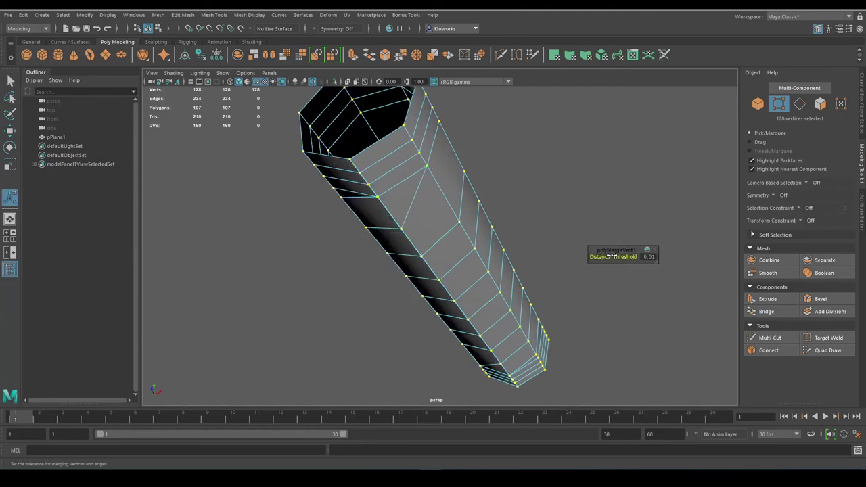
{"action": "scroll", "coordinate": [515, 207], "scroll_direction": "down", "scroll_amount": 5}
Select the spiral face strip plus both end rings (49 faces) and extrude them.
{"action": "mouse_move", "coordinate": [514, 207]}
{"action": "left_mouse_down", "text": "alt"}
{"action": "mouse_move", "coordinate": [538, 247]}
{"action": "mouse_move", "coordinate": [549, 197]}
{"action": "left_mouse_up", "text": "alt"}
{"action": "key", "text": "F8"}
{"action": "key", "text": "F11"}
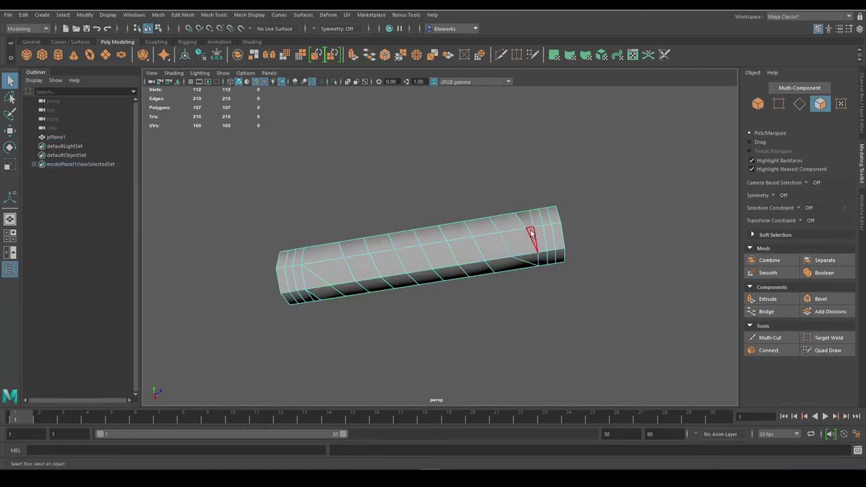
{"action": "right_click_drag", "start_coordinate": [523, 183], "coordinate": [522, 203]}
{"action": "left_click", "coordinate": [526, 220]}
{"action": "double_click", "coordinate": [525, 219]}
{"action": "left_click_drag", "start_coordinate": [501, 180], "coordinate": [503, 255], "text": "alt"}
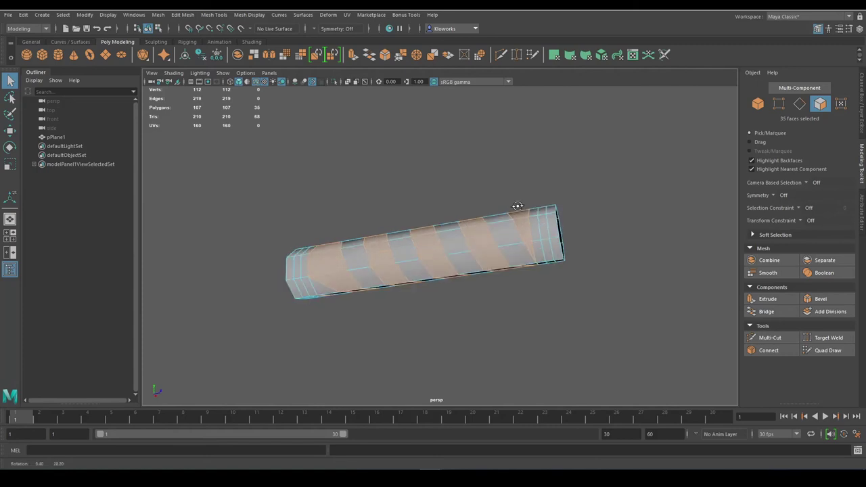
{"action": "left_click", "coordinate": [526, 283], "text": "shift"}
{"action": "double_click", "coordinate": [542, 269], "text": "shift"}
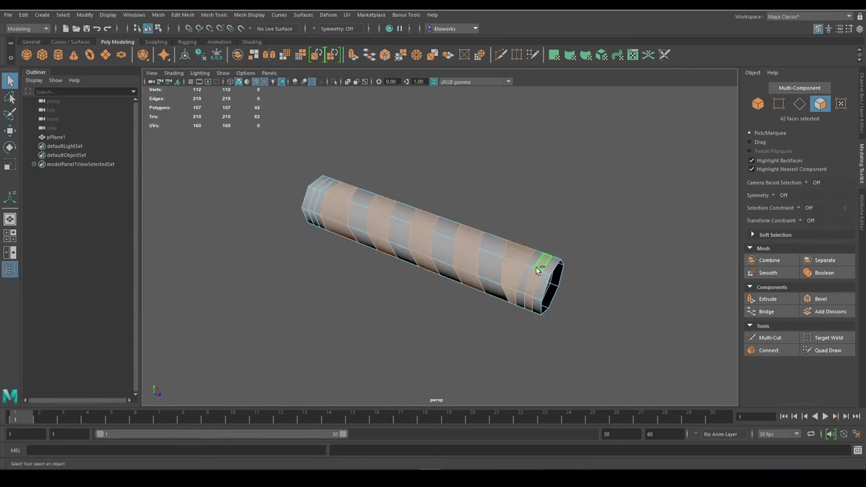
{"action": "double_click", "coordinate": [325, 189], "text": "shift"}
{"action": "key", "text": "ctrl+e"}
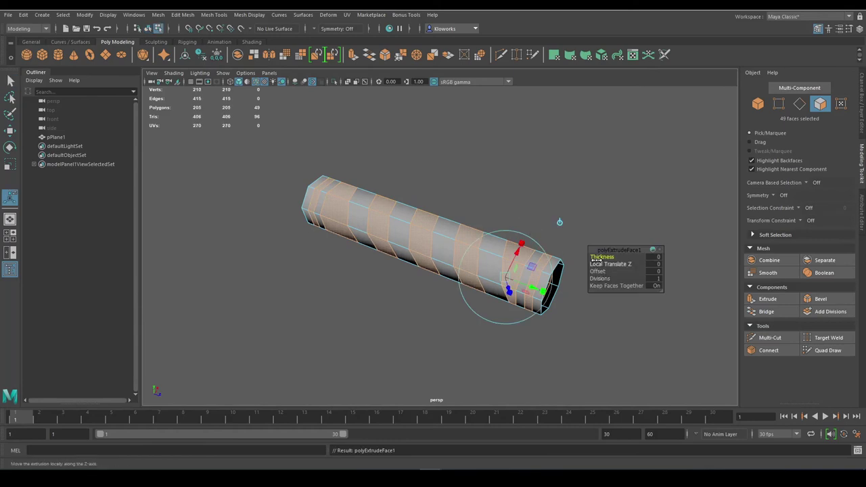
Raise the polyExtrudeFace1 Thickness to about 16.5 so the spiral ribs stand out thickly.
{"action": "left_click", "coordinate": [596, 257]}
{"action": "middle_click_drag", "start_coordinate": [595, 257], "coordinate": [657, 257]}
{"action": "mouse_move", "coordinate": [576, 218]}
{"action": "left_mouse_down", "text": "alt"}
{"action": "mouse_move", "coordinate": [544, 208]}
{"action": "mouse_move", "coordinate": [553, 211]}
{"action": "left_mouse_up", "text": "alt"}
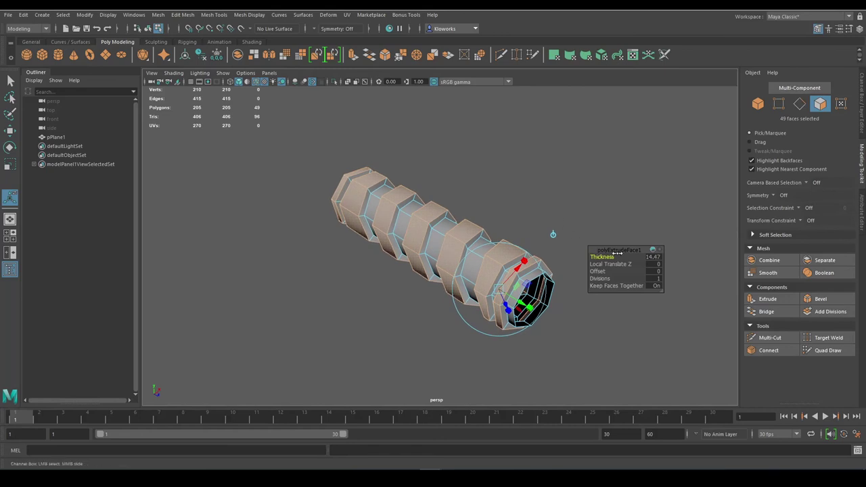
{"action": "middle_click_drag", "start_coordinate": [687, 247], "coordinate": [710, 247]}
Deselect the extruded faces, return to object selection (F8), and orbit to view the ribbed tube.
{"action": "left_click", "coordinate": [511, 197]}
{"action": "key", "text": "F8"}
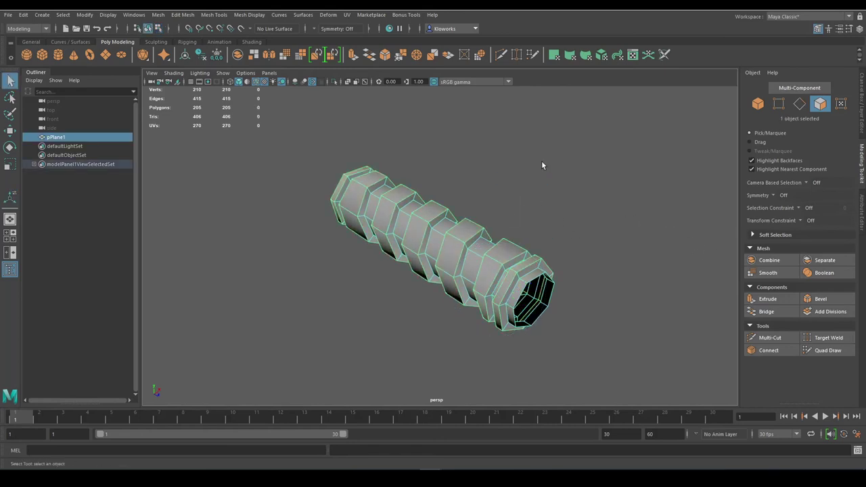
{"action": "mouse_move", "coordinate": [541, 160]}
{"action": "left_mouse_down", "text": "alt"}
{"action": "mouse_move", "coordinate": [509, 212]}
{"action": "mouse_move", "coordinate": [527, 224]}
{"action": "left_mouse_up", "text": "alt"}
{"action": "right_click_drag", "start_coordinate": [527, 225], "coordinate": [548, 264], "text": "alt"}
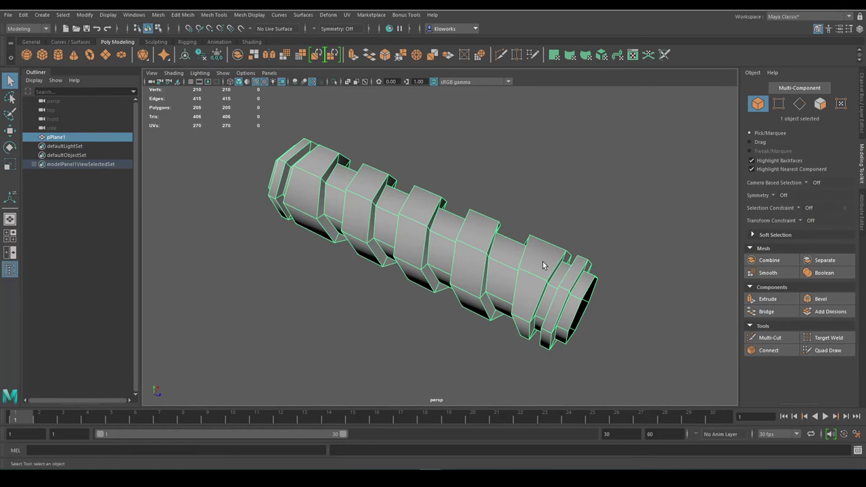
{"action": "left_click_drag", "start_coordinate": [542, 265], "coordinate": [535, 251], "text": "alt"}
{"action": "right_click_drag", "start_coordinate": [535, 251], "coordinate": [522, 224], "text": "alt"}
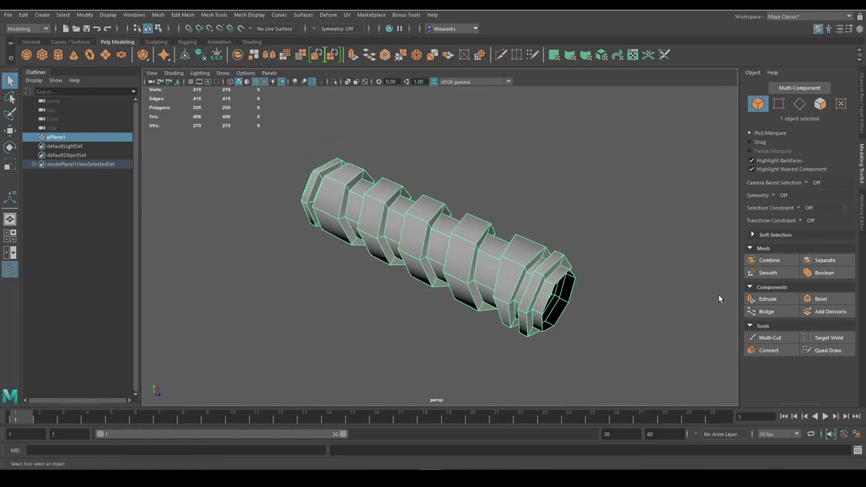
Add Multi-Cut edge loops near the right and left ends of the tube.
{"action": "left_click", "coordinate": [767, 339]}
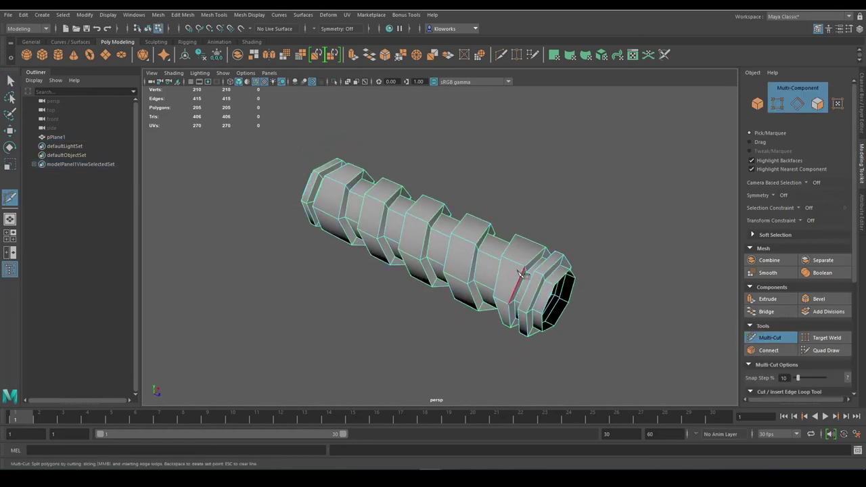
{"action": "left_click_drag", "start_coordinate": [514, 284], "coordinate": [581, 257], "text": "alt"}
{"action": "left_click", "coordinate": [581, 257]}
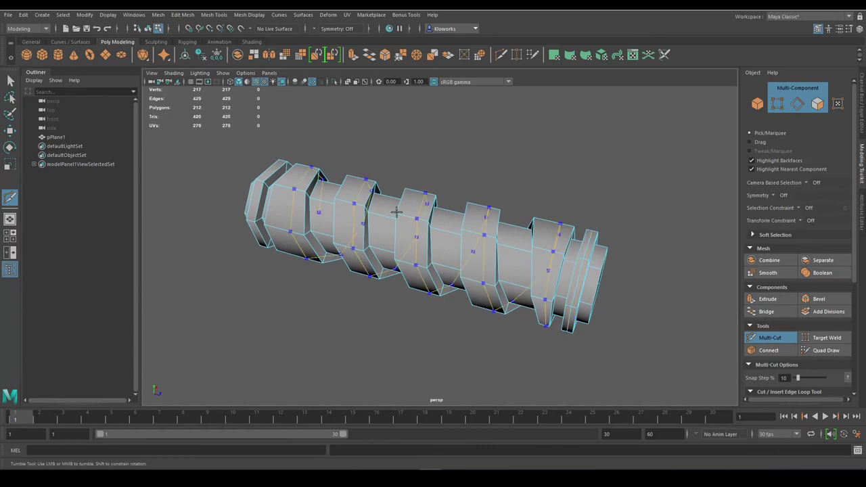
{"action": "left_click", "coordinate": [259, 180], "text": "ctrl"}
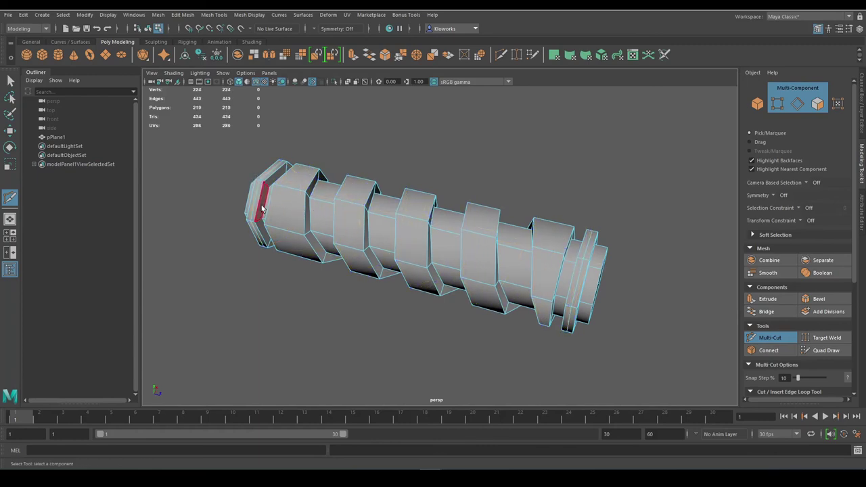
{"action": "key", "text": "q"}
Bevel both new end edge loops.
{"action": "double_click", "coordinate": [576, 282], "text": "shift"}
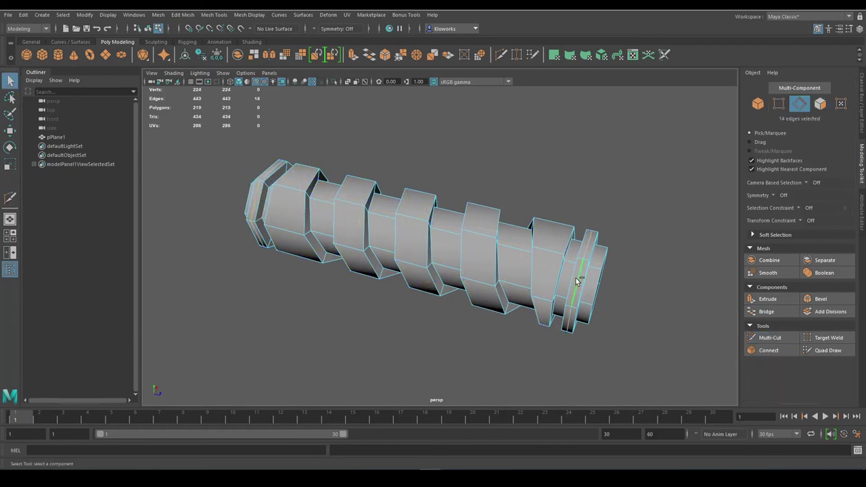
{"action": "left_click", "coordinate": [821, 298]}
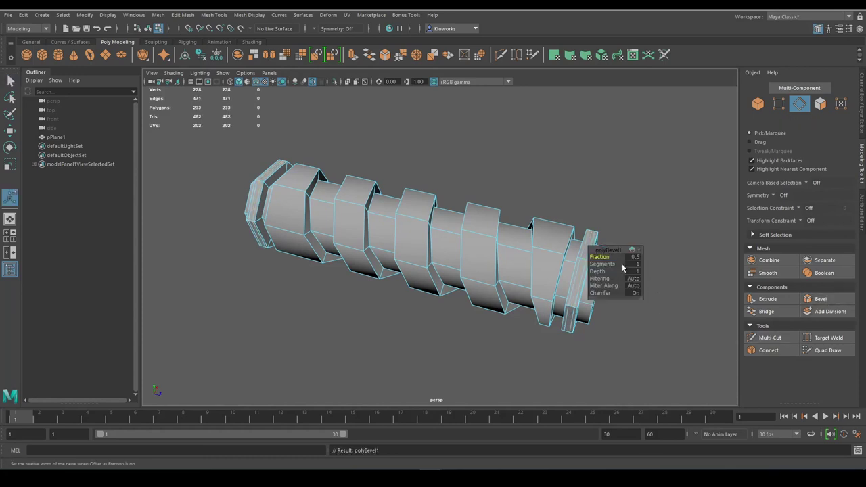
{"action": "key", "text": "q"}
Select the rib edge loop and Connect it with Segments 2 and Pinch 0.6.
{"action": "left_click", "coordinate": [542, 257]}
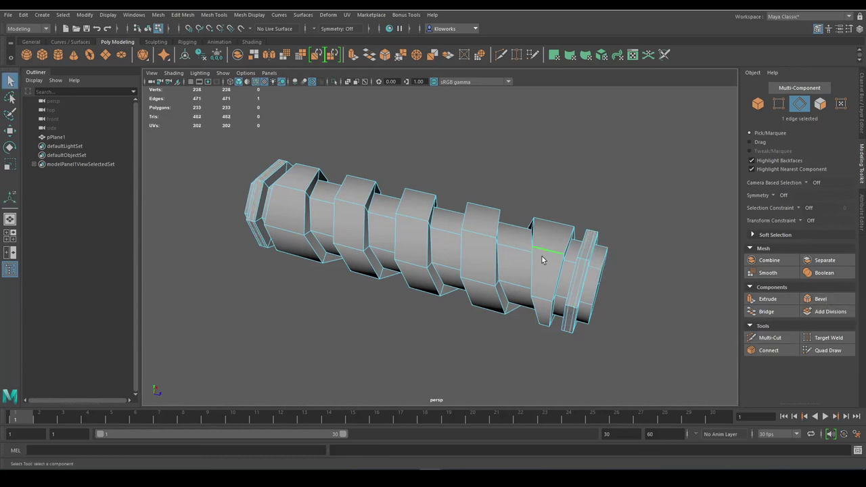
{"action": "double_click", "coordinate": [549, 226]}
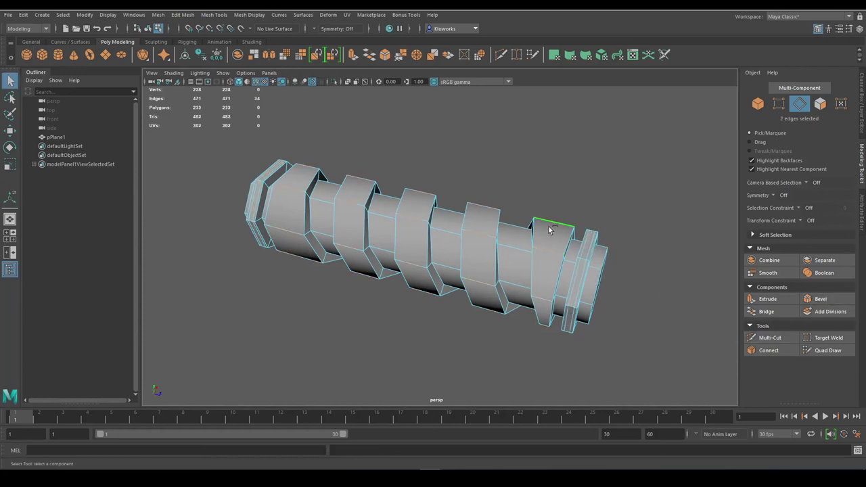
{"action": "left_click", "coordinate": [777, 355]}
{"action": "scroll", "coordinate": [775, 386], "scroll_direction": "down", "scroll_amount": 1}
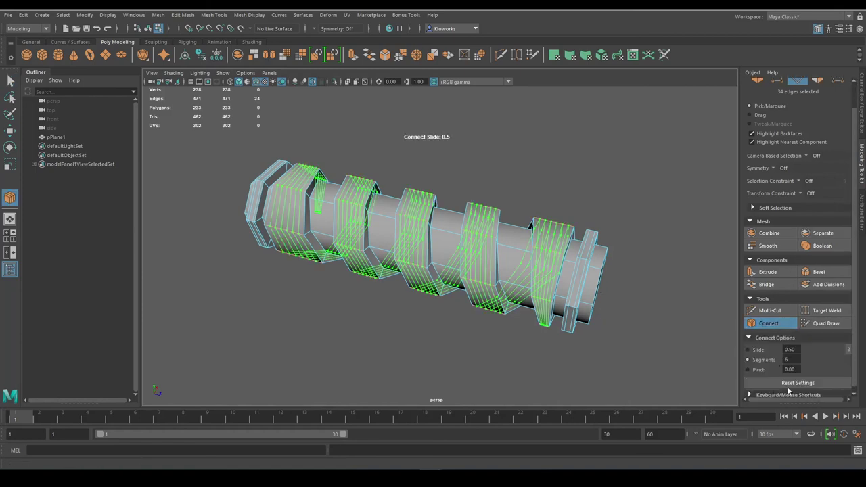
{"action": "left_click", "coordinate": [798, 383]}
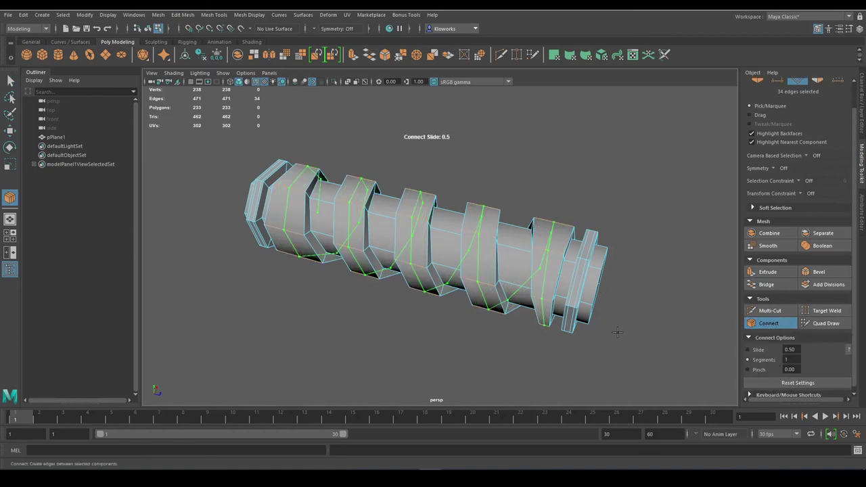
{"action": "scroll", "coordinate": [626, 332], "scroll_direction": "down", "scroll_amount": 2}
{"action": "middle_click_drag", "start_coordinate": [626, 333], "coordinate": [681, 343], "text": "ctrl"}
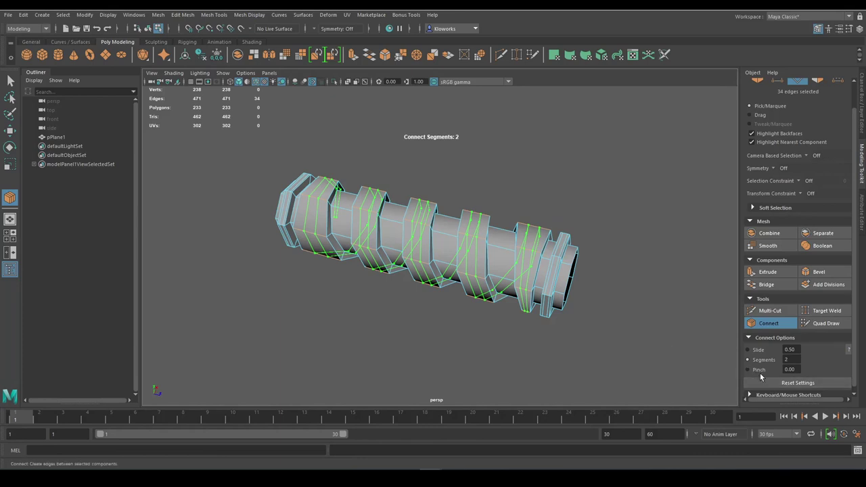
{"action": "left_click", "coordinate": [759, 371]}
{"action": "scroll", "coordinate": [682, 338], "scroll_direction": "up", "scroll_amount": 2}
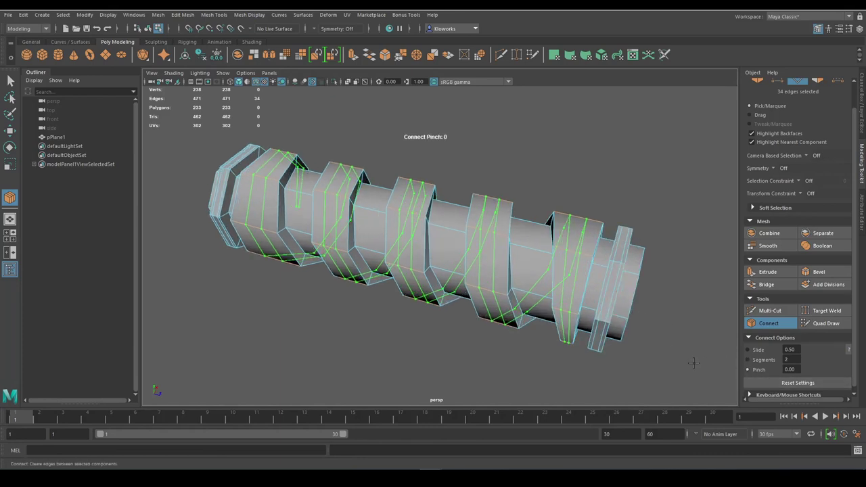
{"action": "mouse_move", "coordinate": [515, 271]}
{"action": "middle_mouse_down"}
{"action": "mouse_move", "coordinate": [567, 272]}
{"action": "mouse_move", "coordinate": [537, 254]}
{"action": "middle_mouse_up"}
Select the tube mesh and turn on Smooth Mesh Preview with the 3 key.
{"action": "key", "text": "q"}
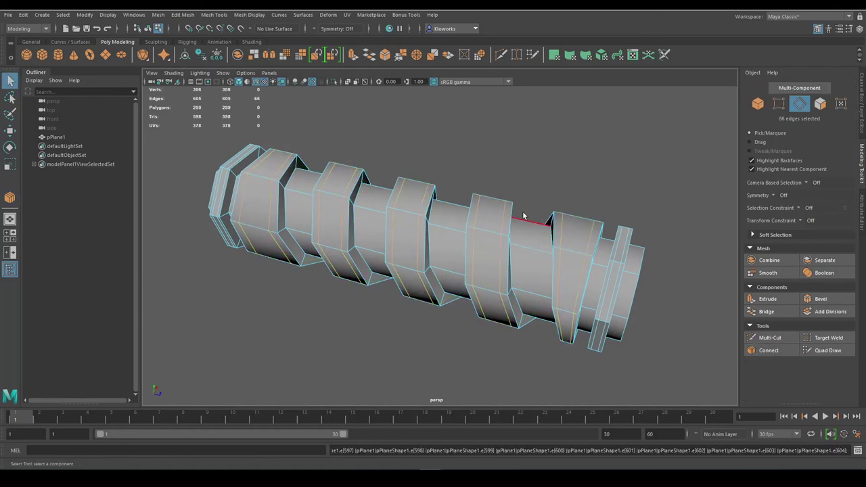
{"action": "left_click", "coordinate": [555, 141]}
{"action": "left_click_drag", "start_coordinate": [554, 142], "coordinate": [489, 270], "text": "alt"}
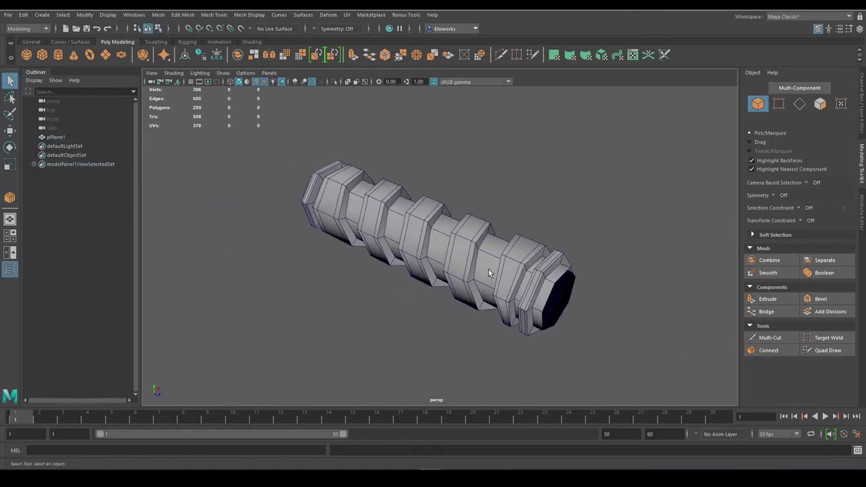
{"action": "left_click", "coordinate": [486, 266]}
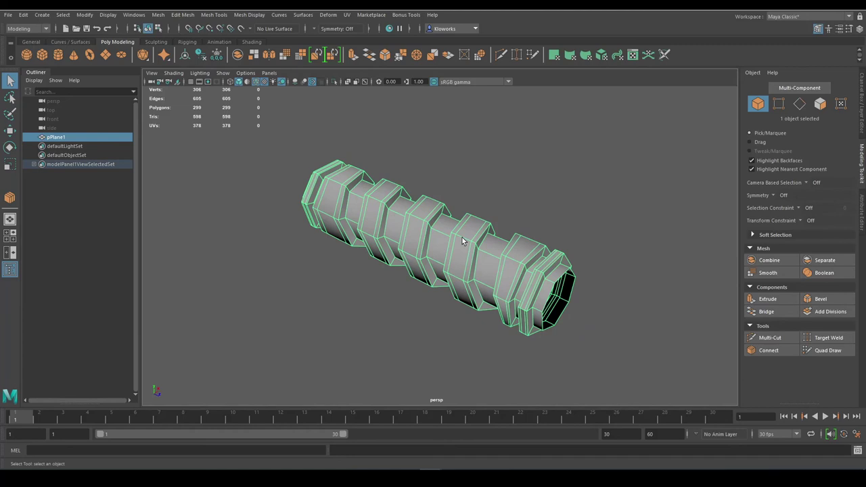
{"action": "key", "text": "3"}
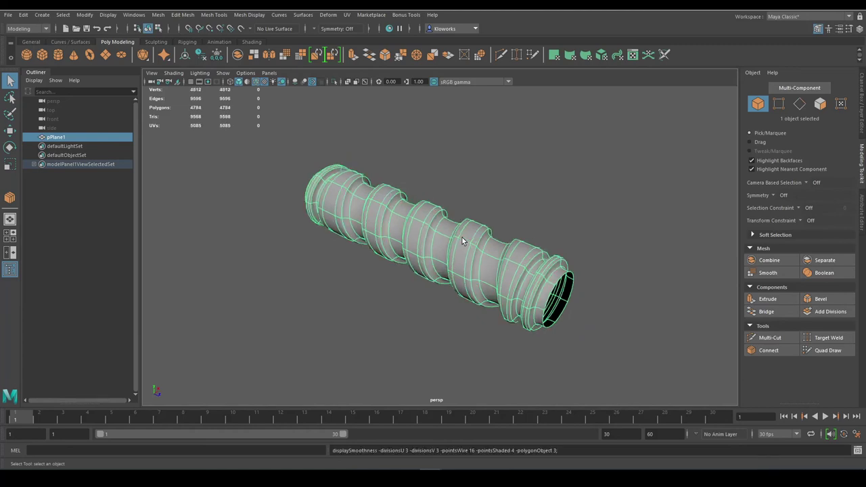
Deselect the mesh, turn off Wireframe on Shaded, and tumble around the smoothed tube.
{"action": "left_click", "coordinate": [504, 232]}
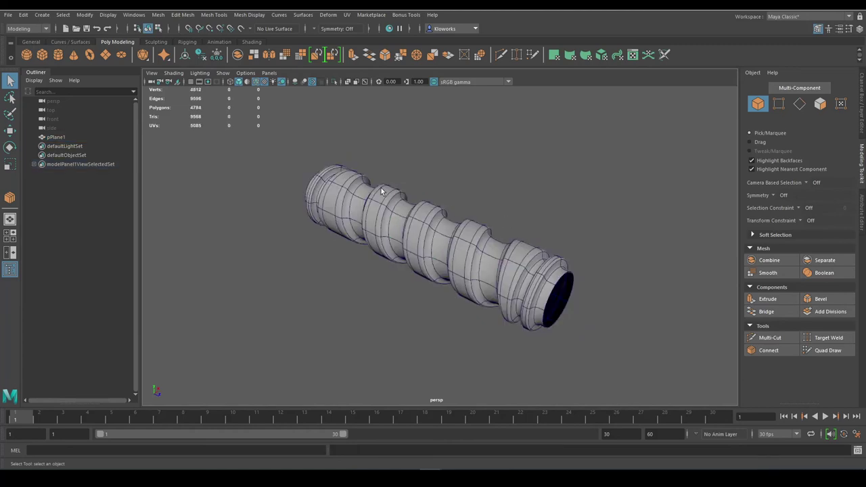
{"action": "left_click", "coordinate": [255, 82]}
{"action": "left_click_drag", "start_coordinate": [388, 218], "coordinate": [416, 255], "text": "alt"}
{"action": "scroll", "coordinate": [588, 213], "scroll_direction": "down", "scroll_amount": 2}
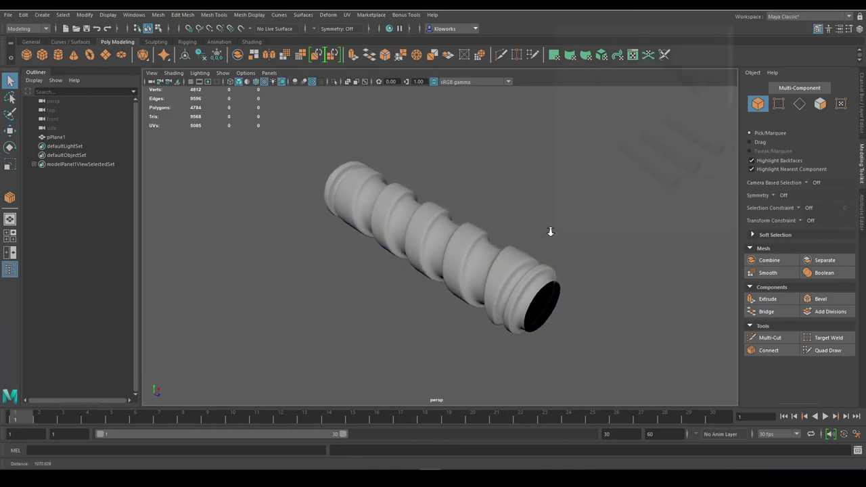